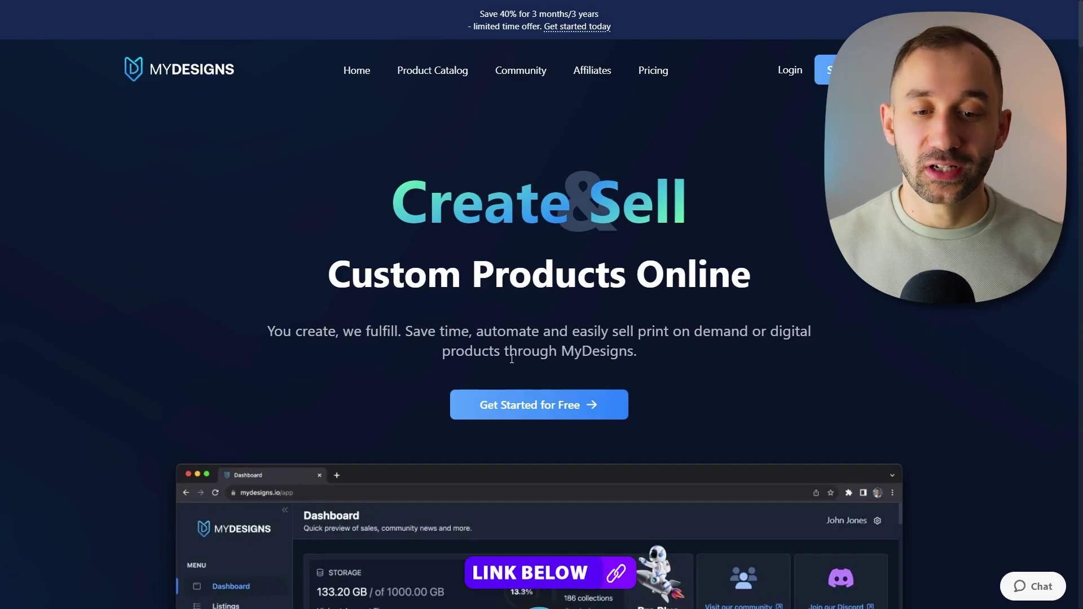
Show monthly pricing on the plans page: Pro at $17.99 and Pro Plus at $59.99
click(645, 72)
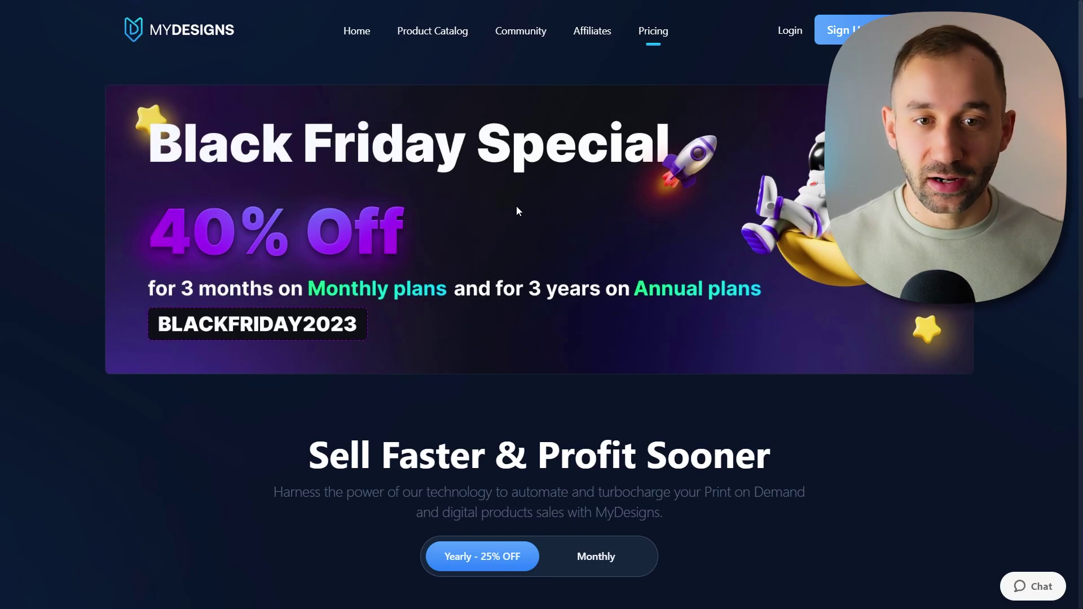
scroll(518, 210, down, 8)
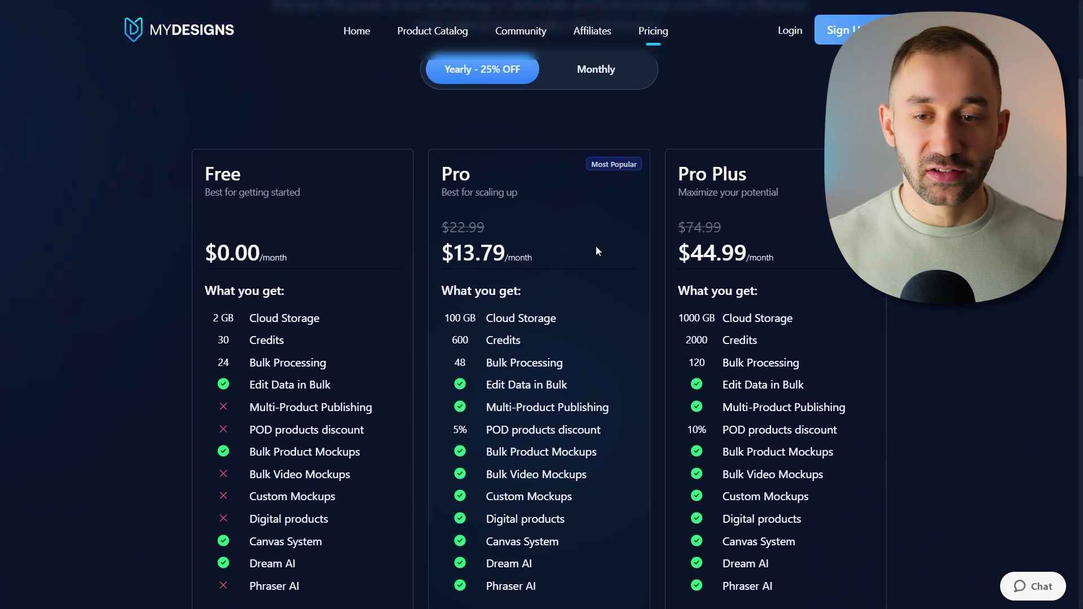
scroll(597, 246, down, 1)
scroll(513, 401, up, 3)
click(643, 165)
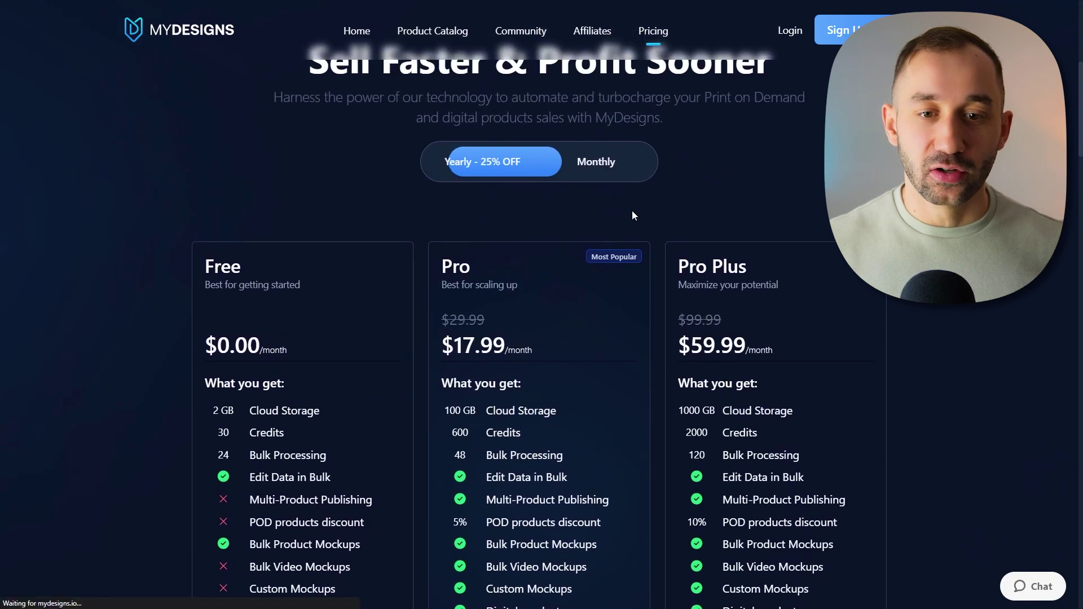
scroll(633, 226, down, 1)
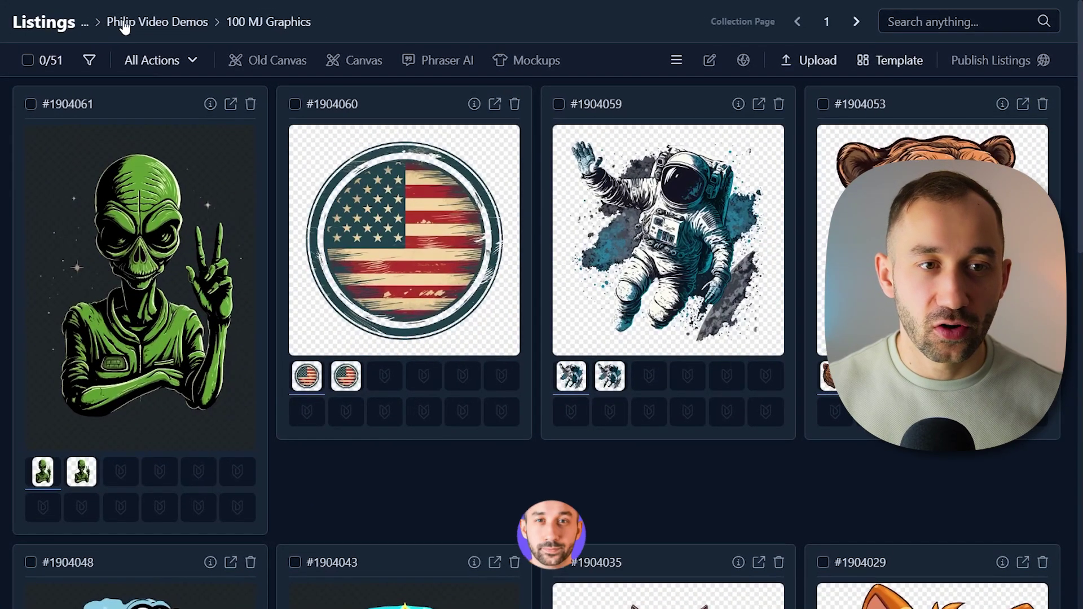
Create an 'Ai Graphics' folder in the parent demos collection and open it as the current collection
click(148, 27)
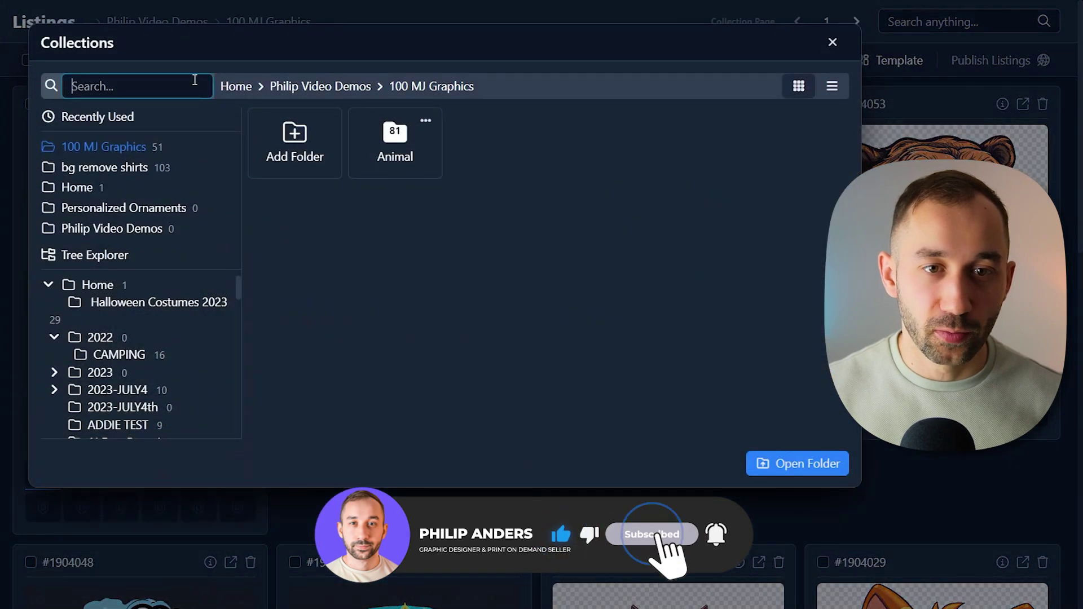
click(336, 86)
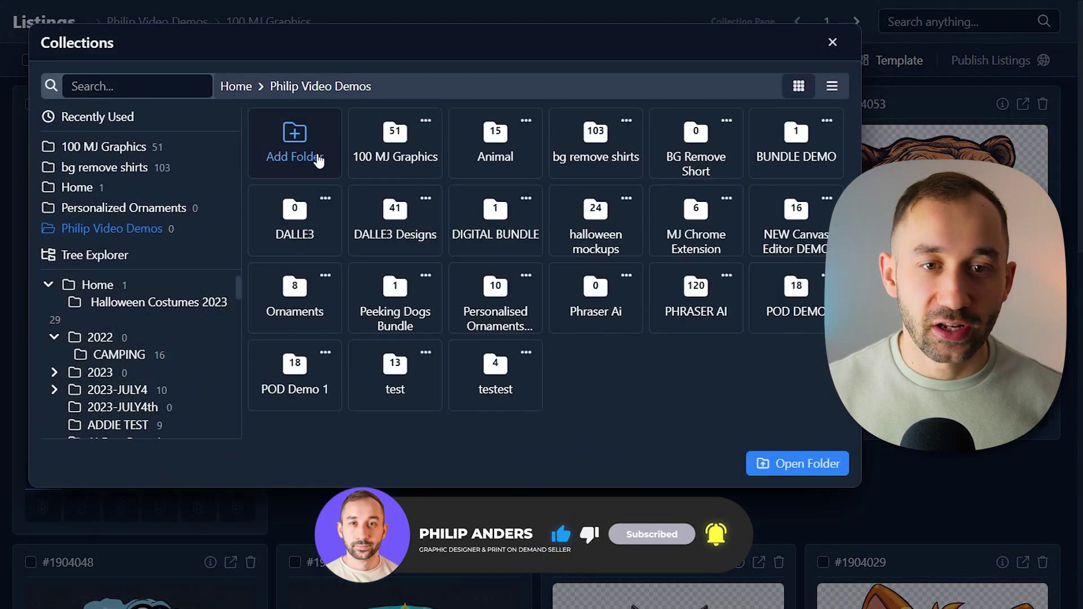
click(319, 161)
click(380, 101)
text(Ai )
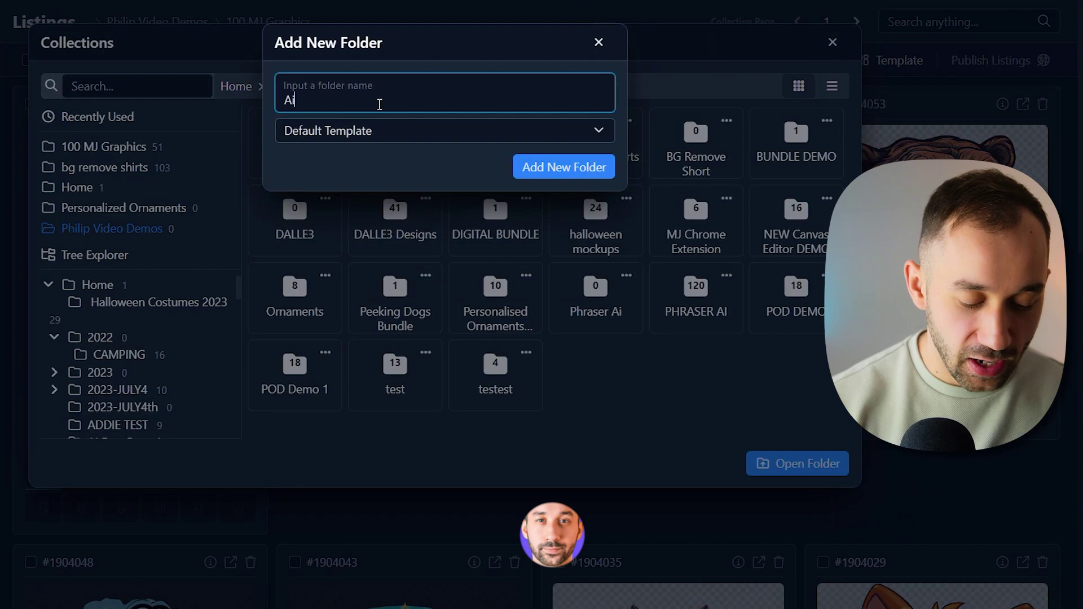
text(Graphics)
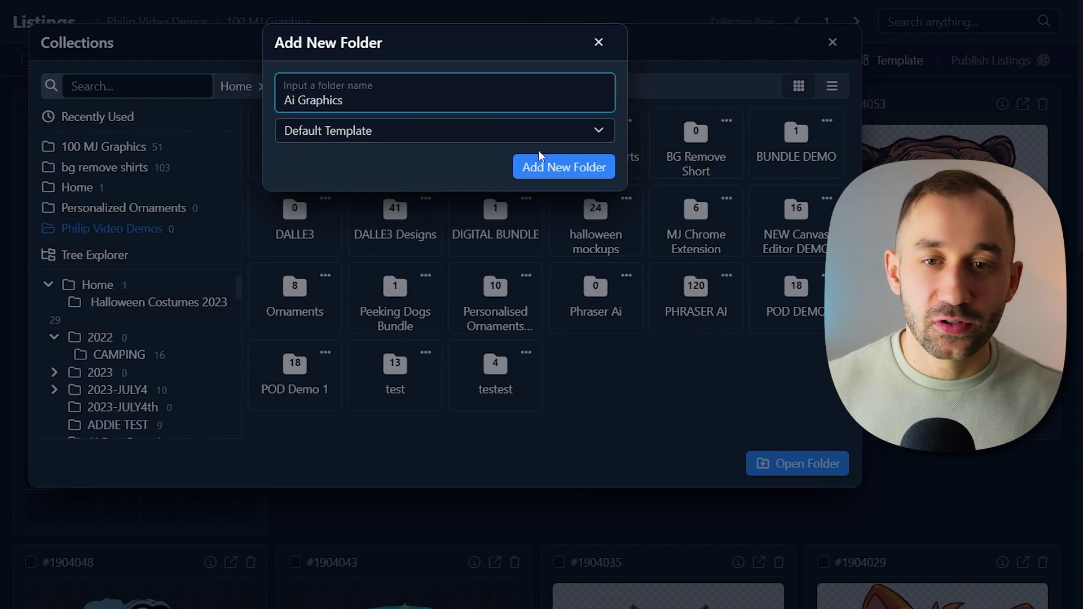
click(584, 169)
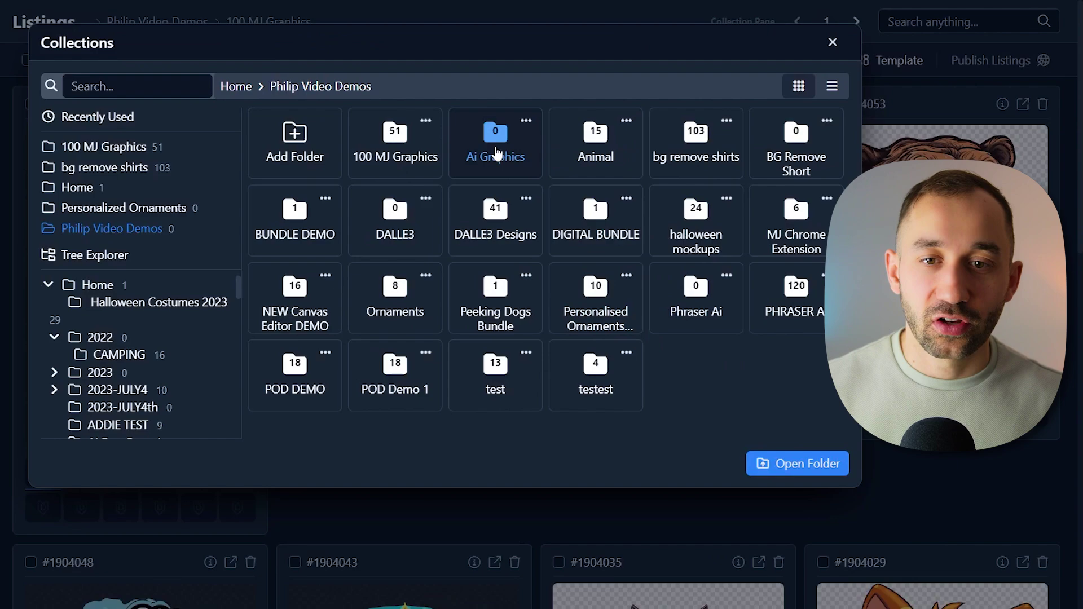
click(497, 152)
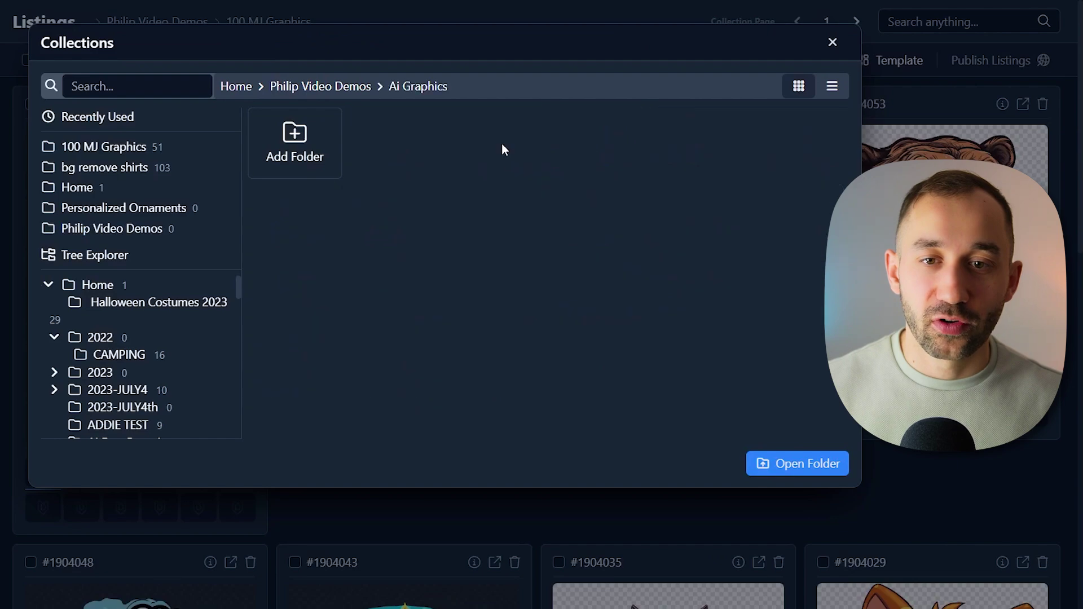
click(808, 465)
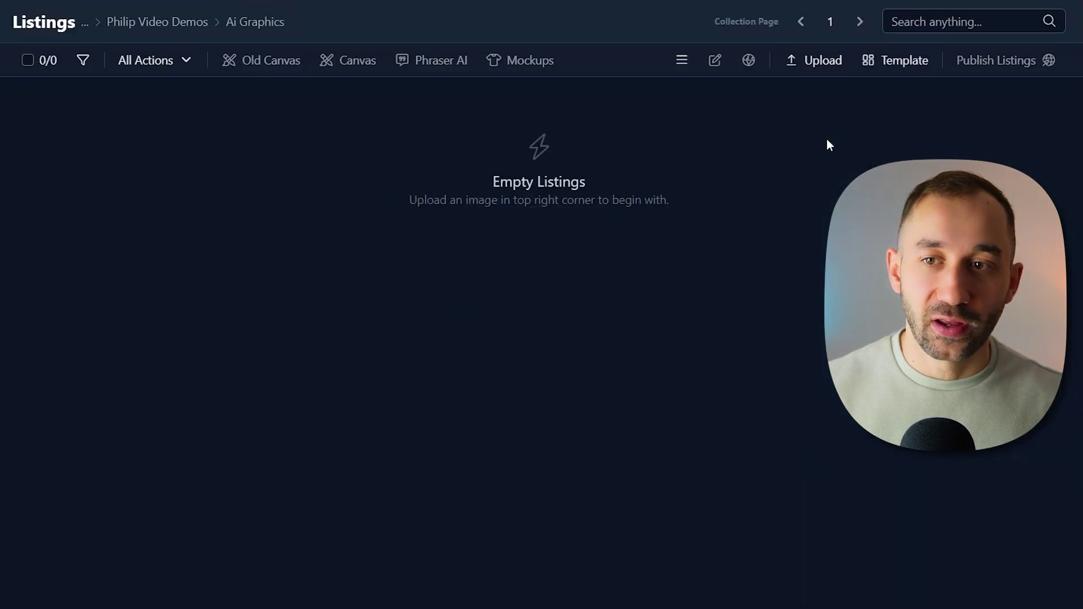
Upload the 120 PNG graphics into Ai Graphics with Upload Files and confirm Upload Designs
click(821, 64)
click(856, 92)
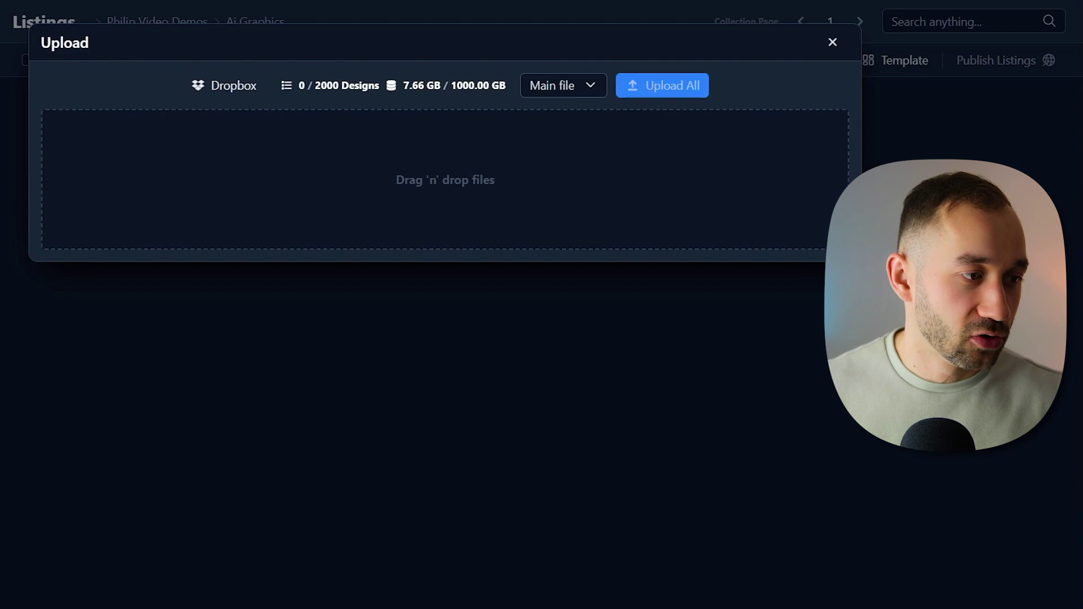
drag(1082, 169, 455, 167)
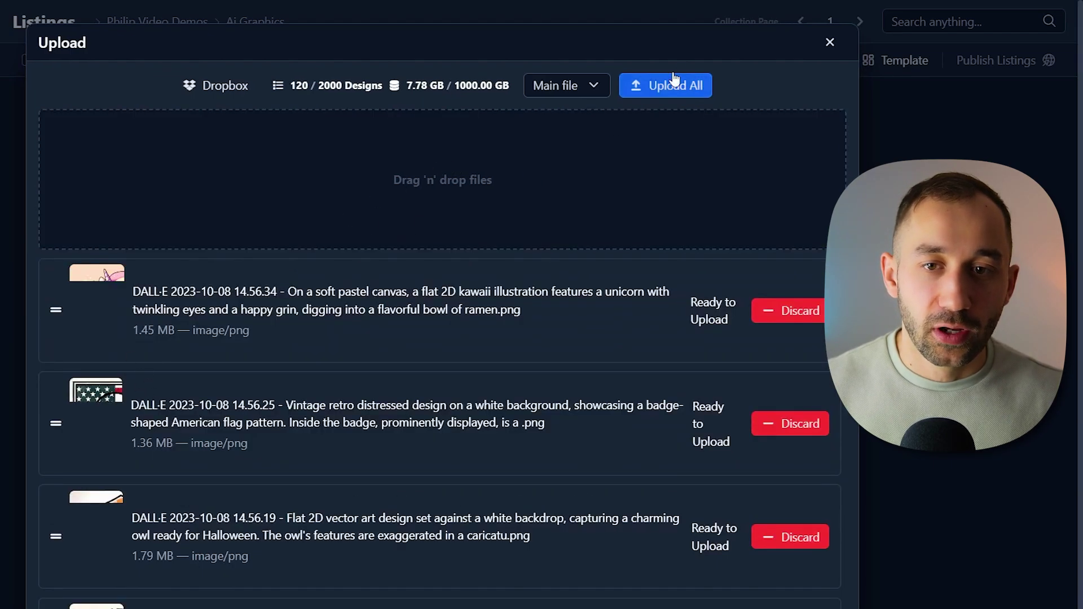
click(693, 92)
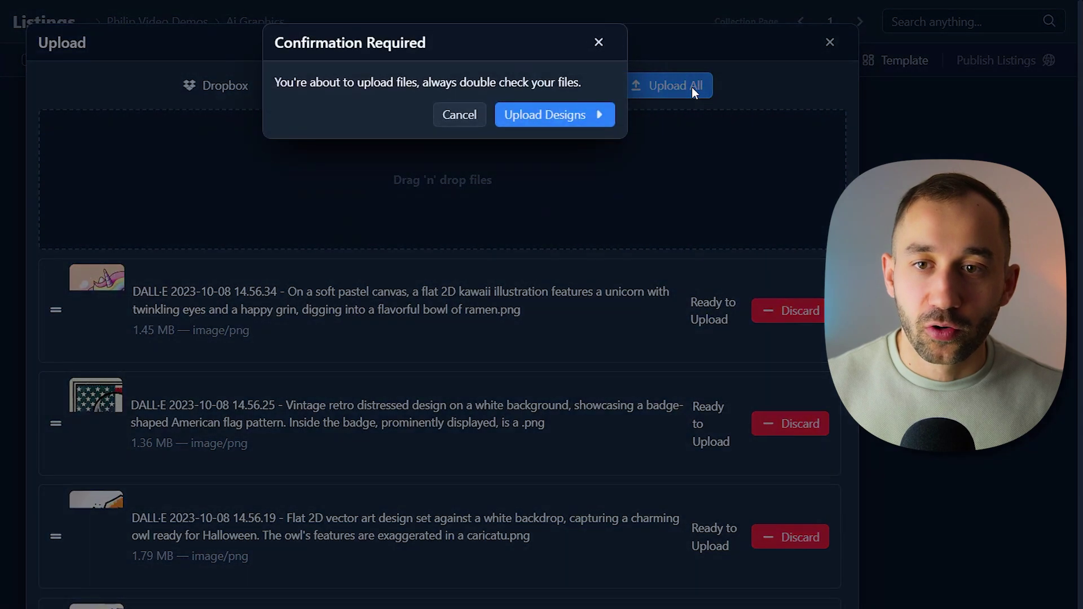
click(554, 113)
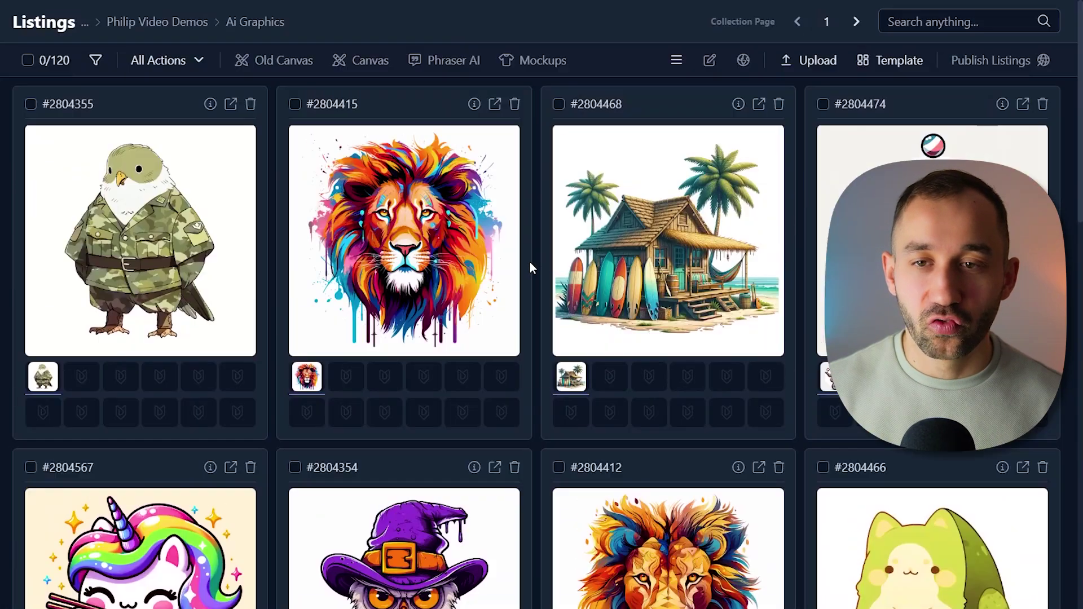
Switch the listings to list view and back to the card grid
click(677, 63)
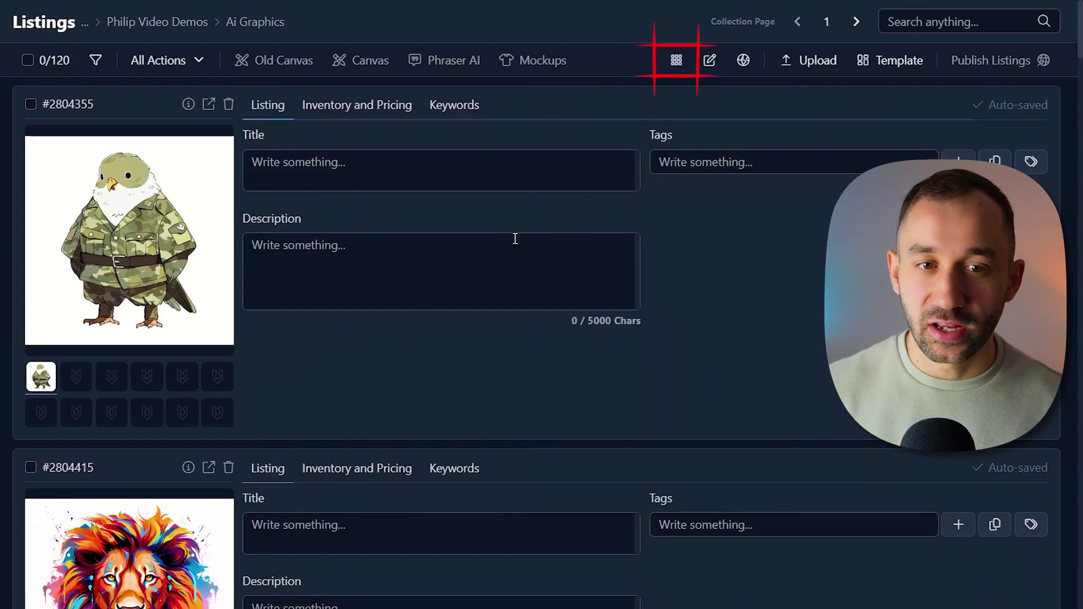
click(684, 67)
scroll(529, 232, down, 7)
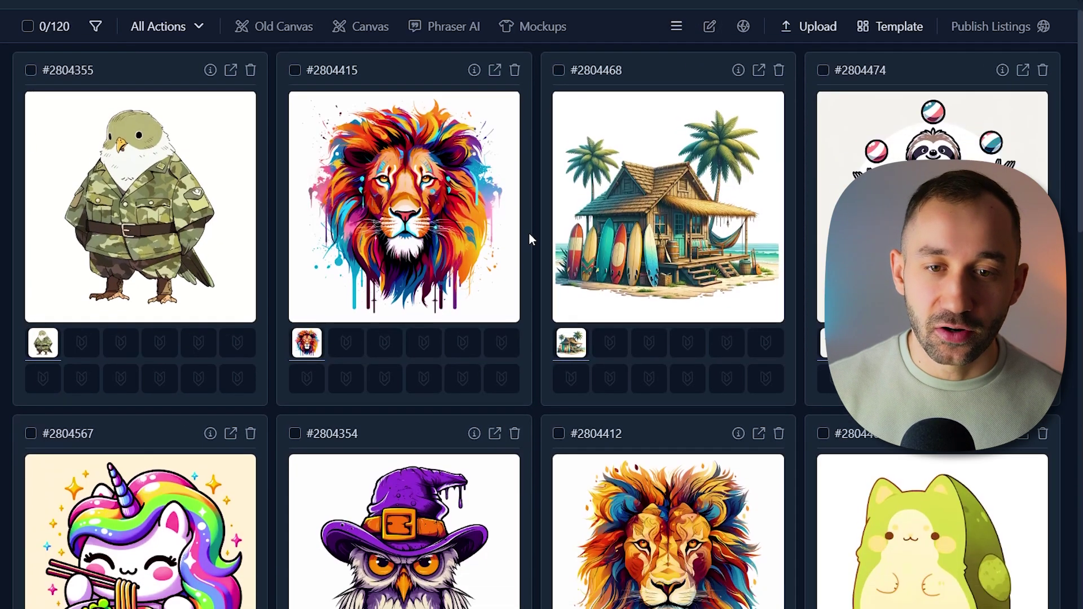
scroll(546, 257, up, 8)
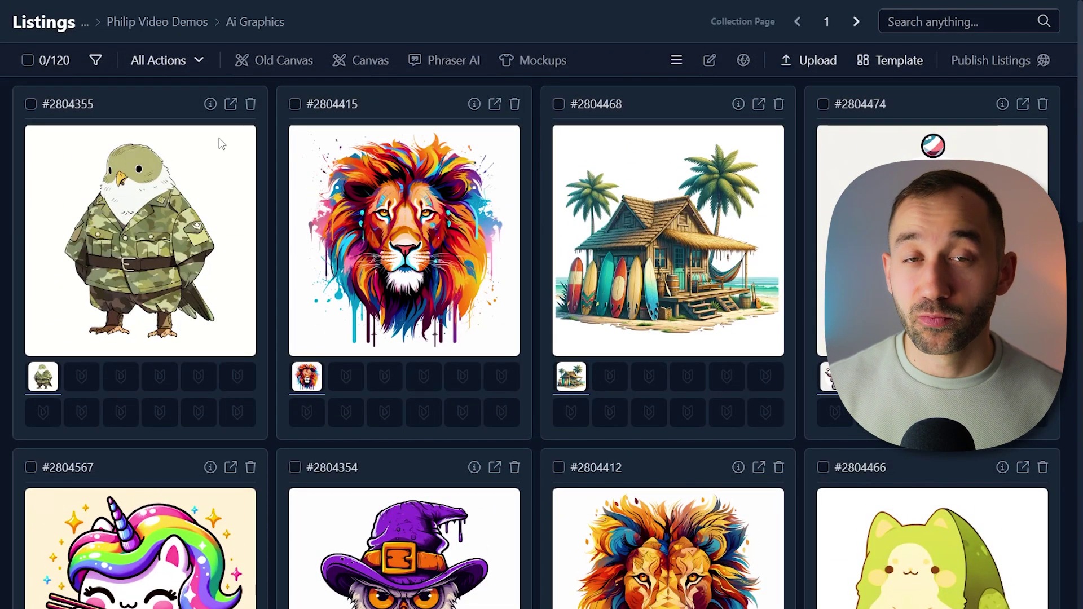
Select all 120 listings and start Remove Background on them
click(36, 66)
click(66, 137)
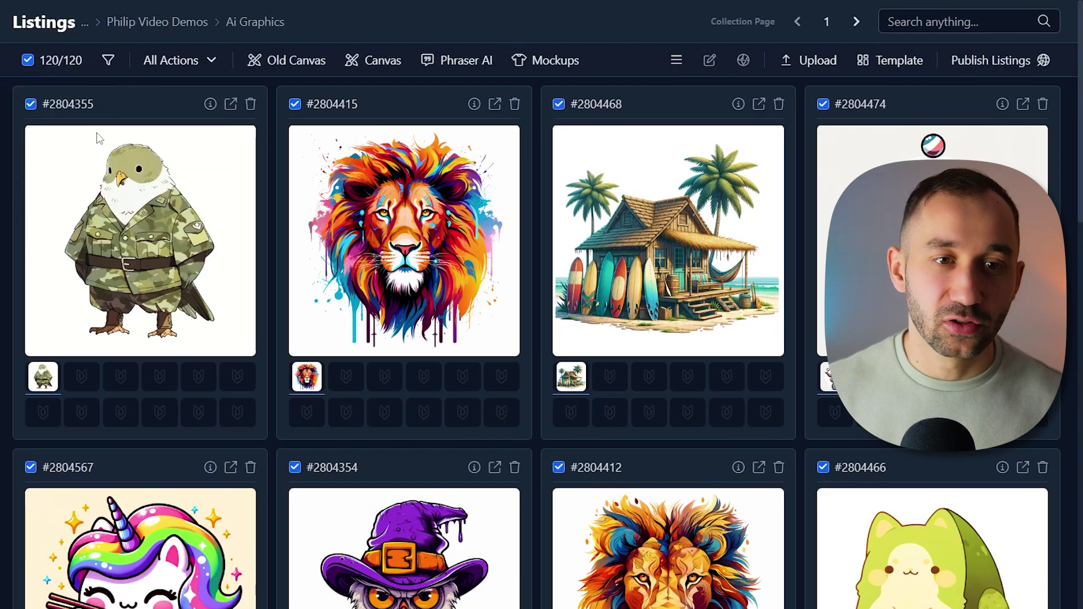
click(182, 62)
click(479, 211)
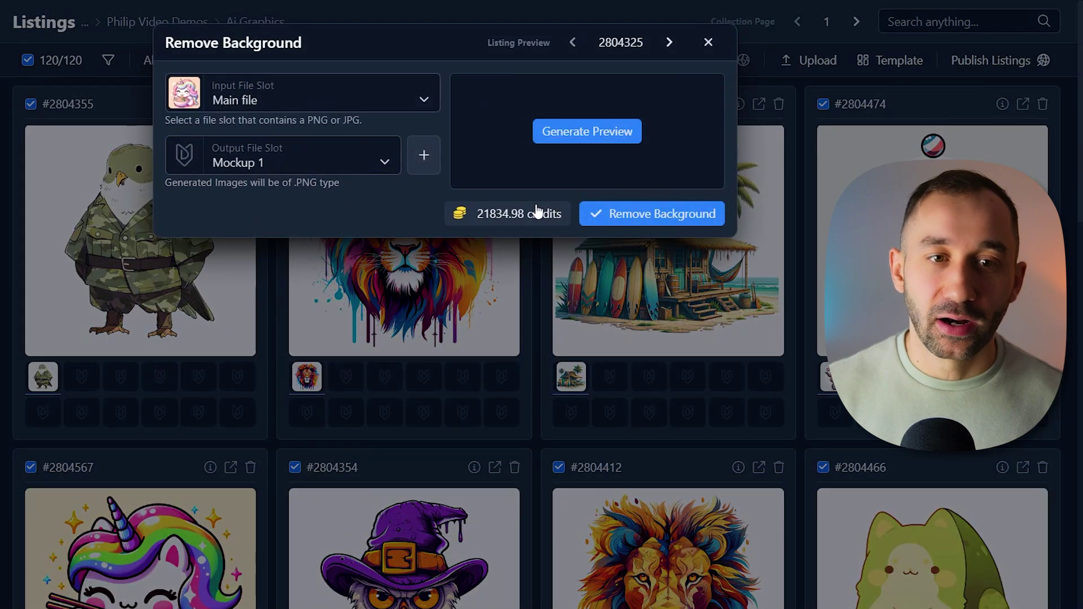
click(654, 218)
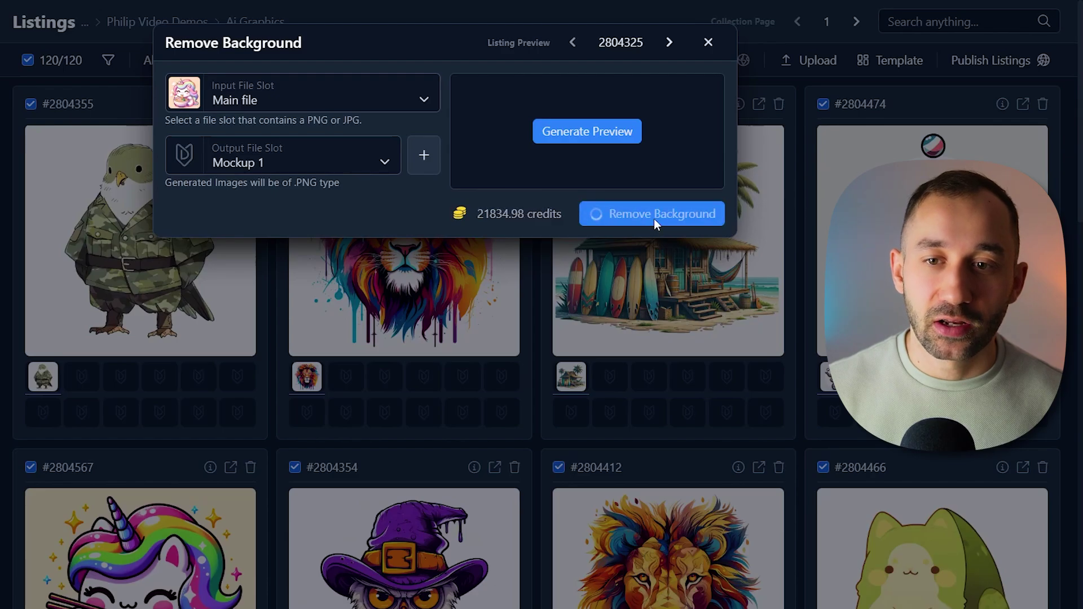
click(570, 132)
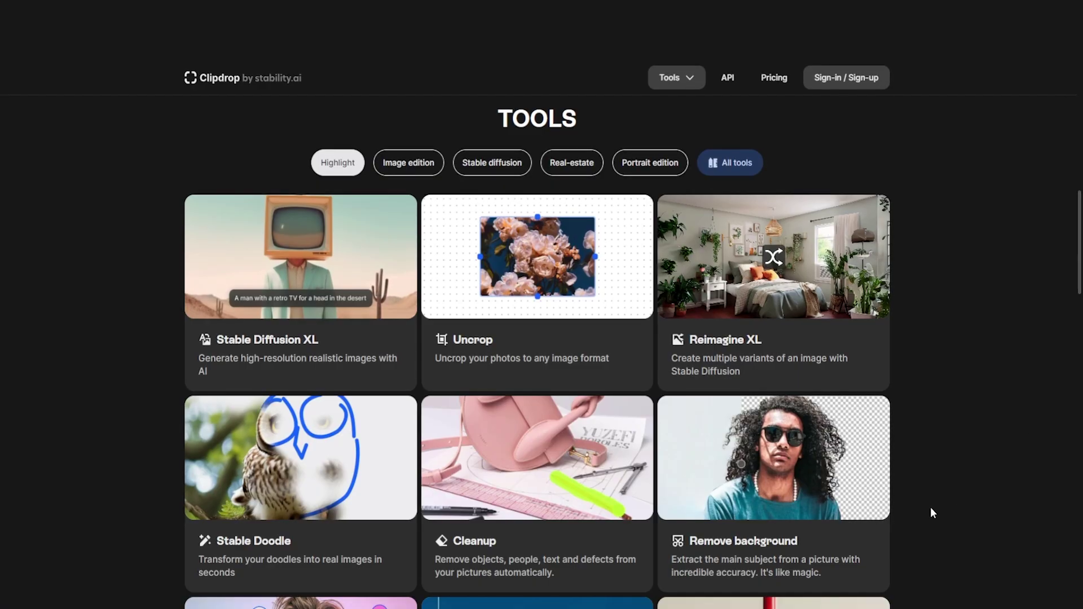
mouse_move(831, 496)
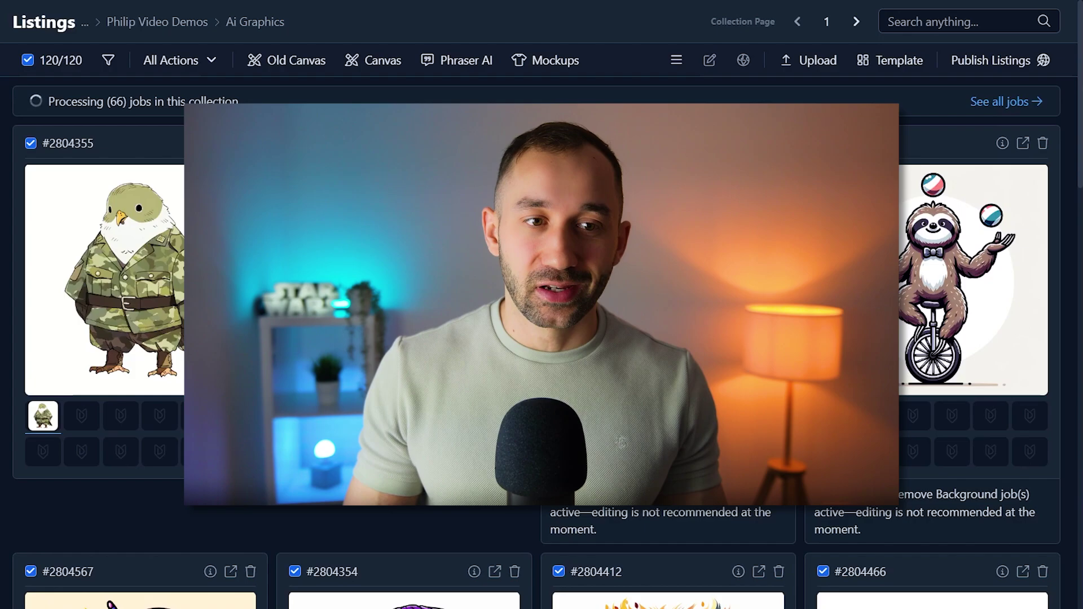
Show the transparent Mockup 1 version on every card and scroll through the background-removed listings
scroll(542, 338, down, 8)
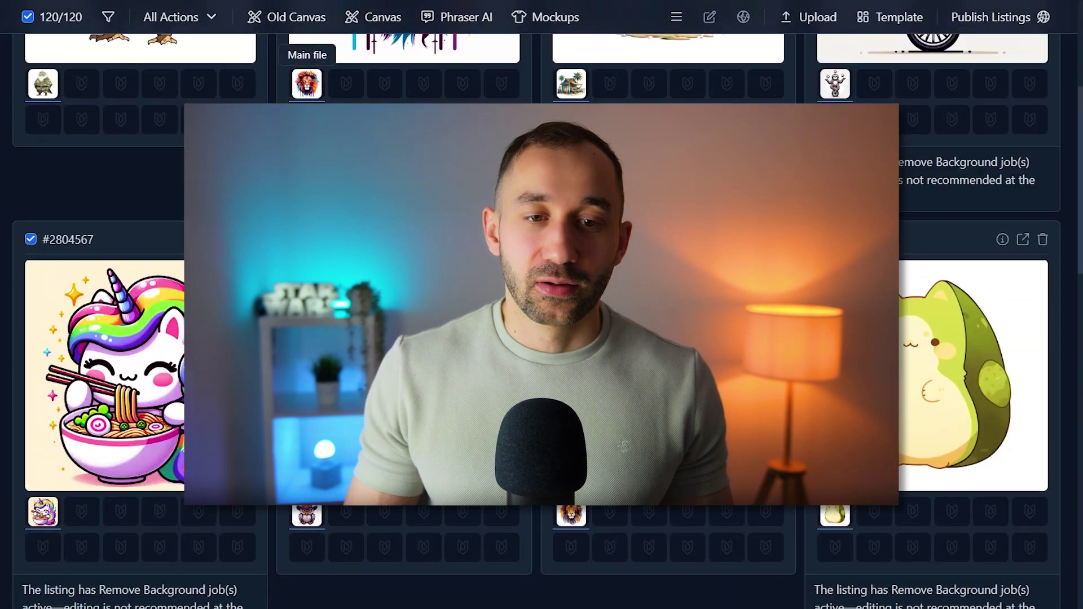
scroll(541, 339, down, 3)
scroll(542, 338, up, 10)
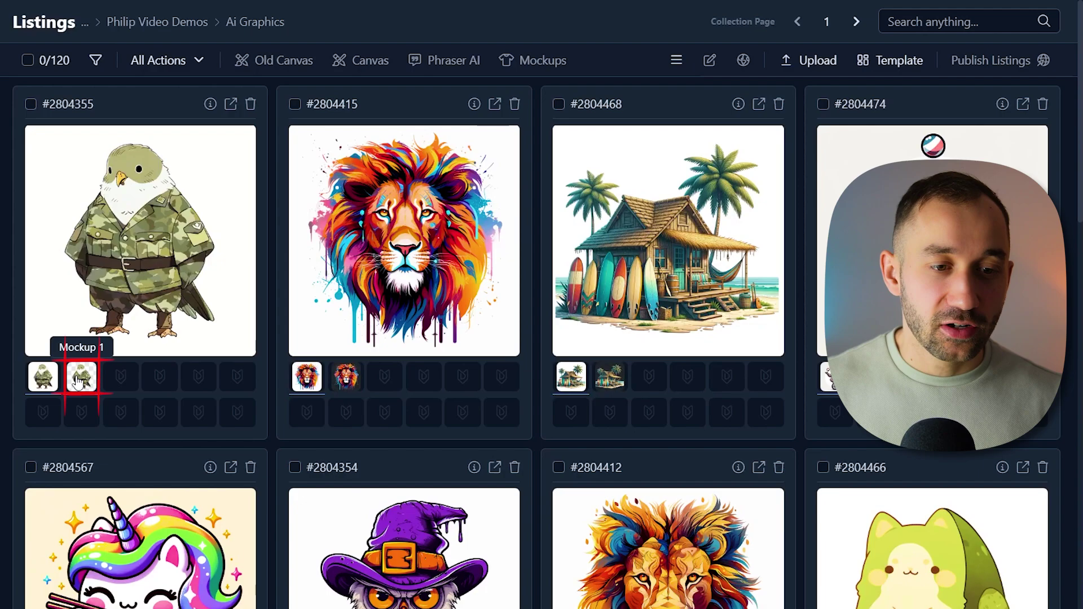
click(80, 382)
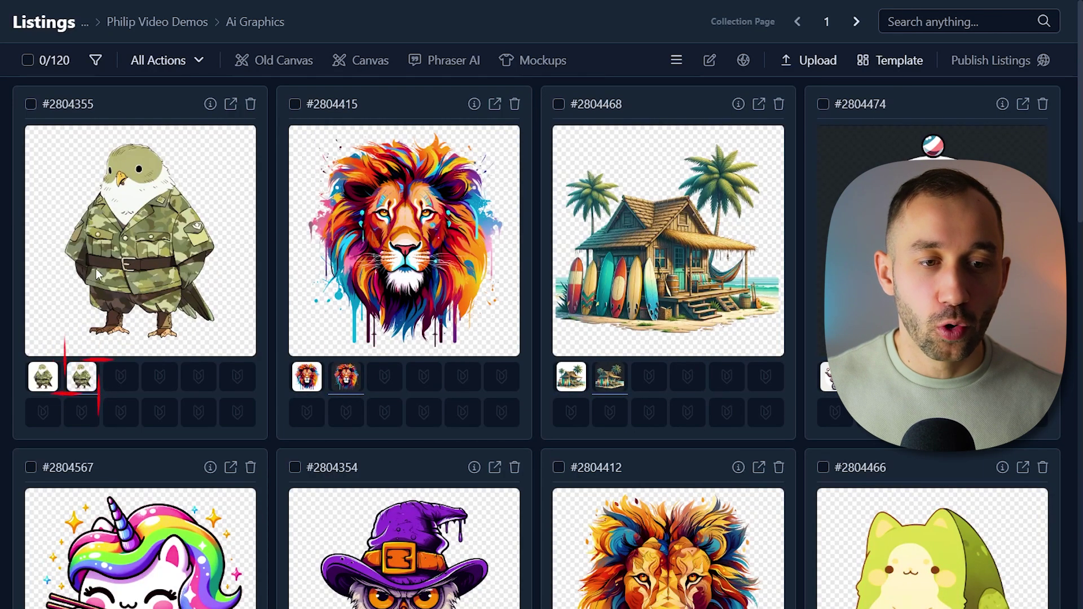
scroll(675, 191, down, 5)
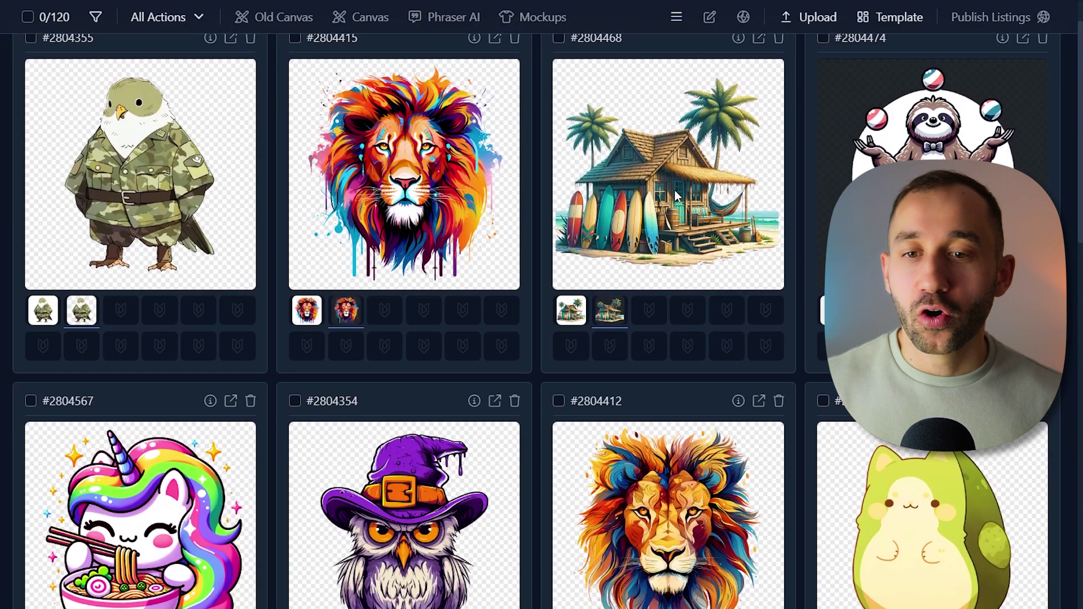
scroll(544, 273, down, 5)
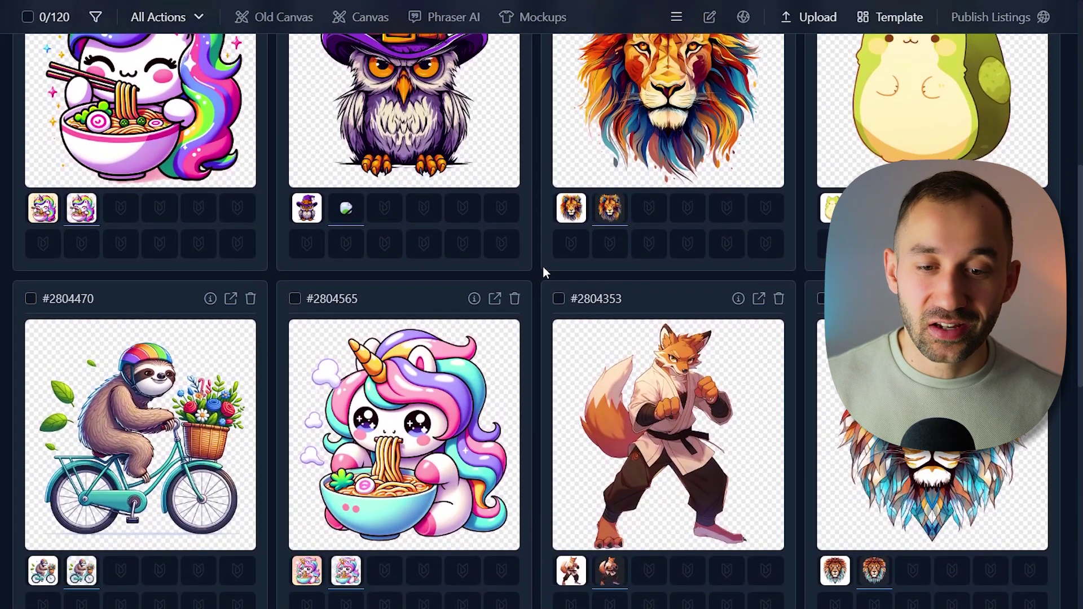
scroll(541, 262, down, 5)
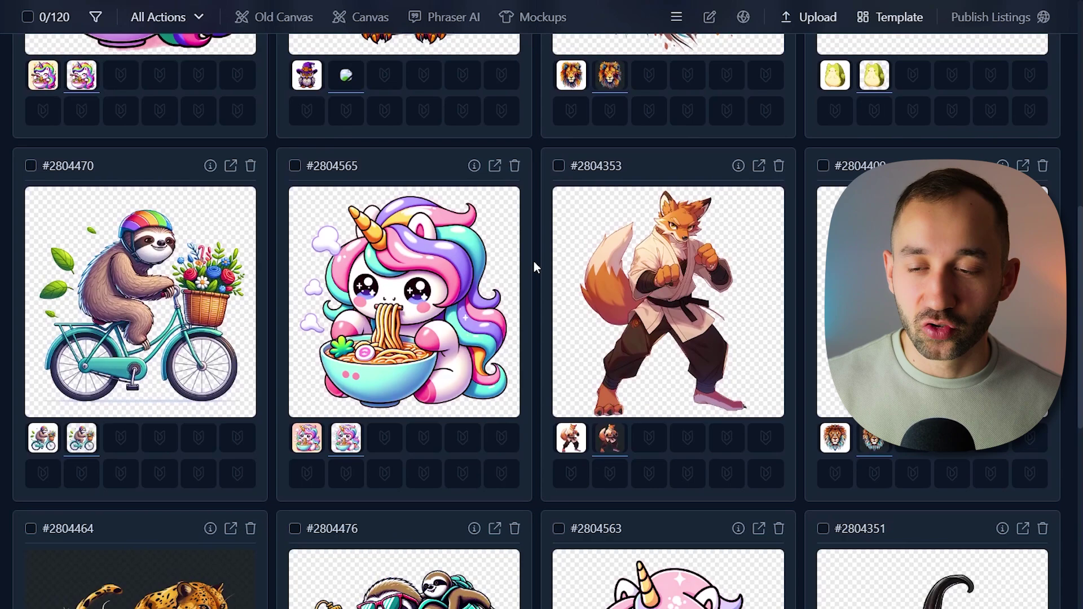
scroll(544, 263, down, 3)
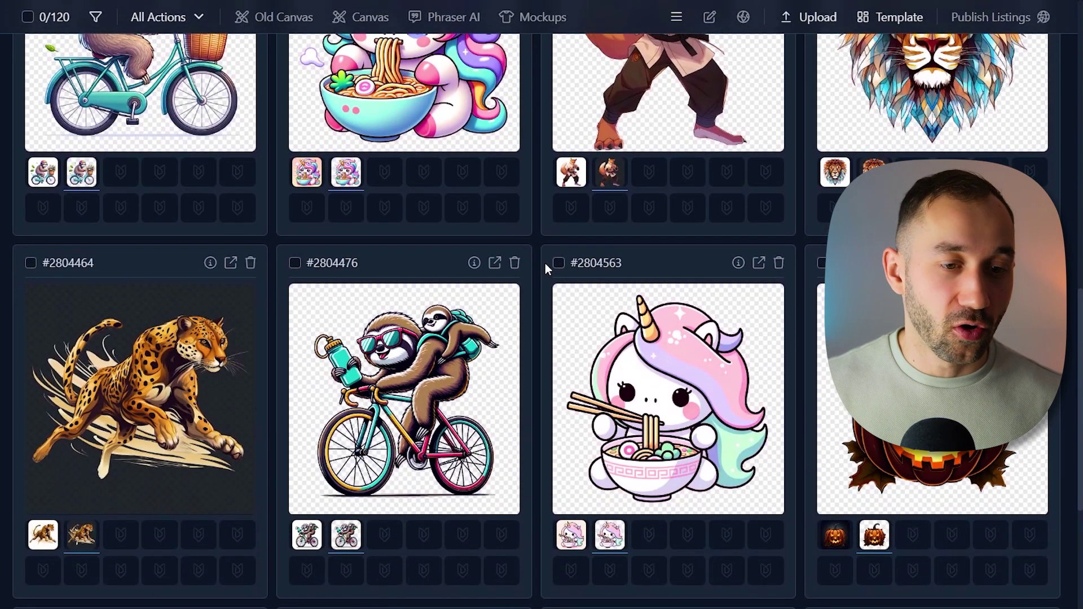
scroll(543, 272, down, 8)
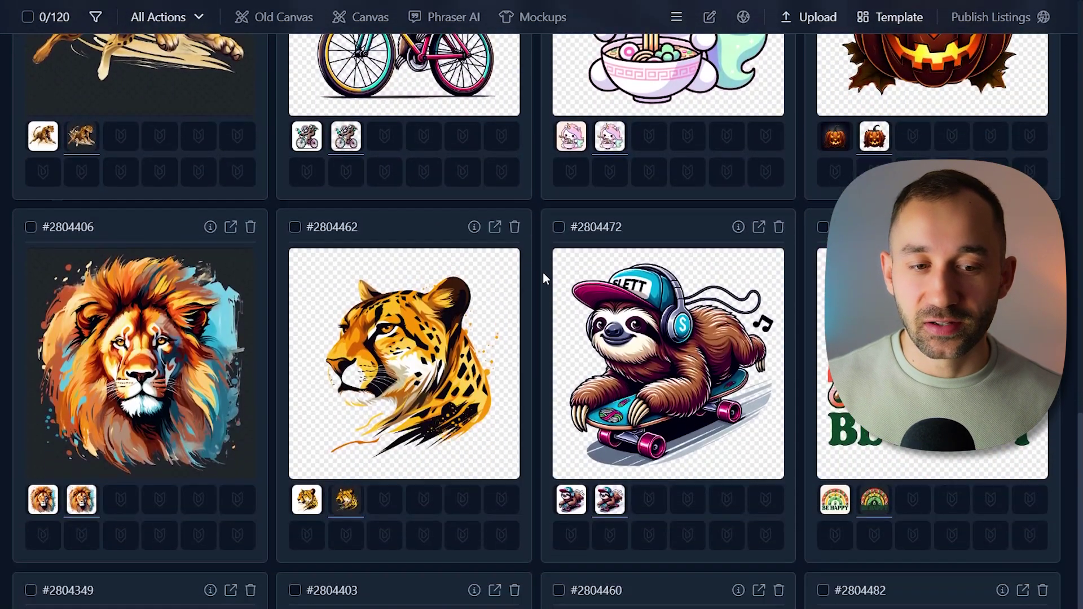
scroll(543, 272, down, 5)
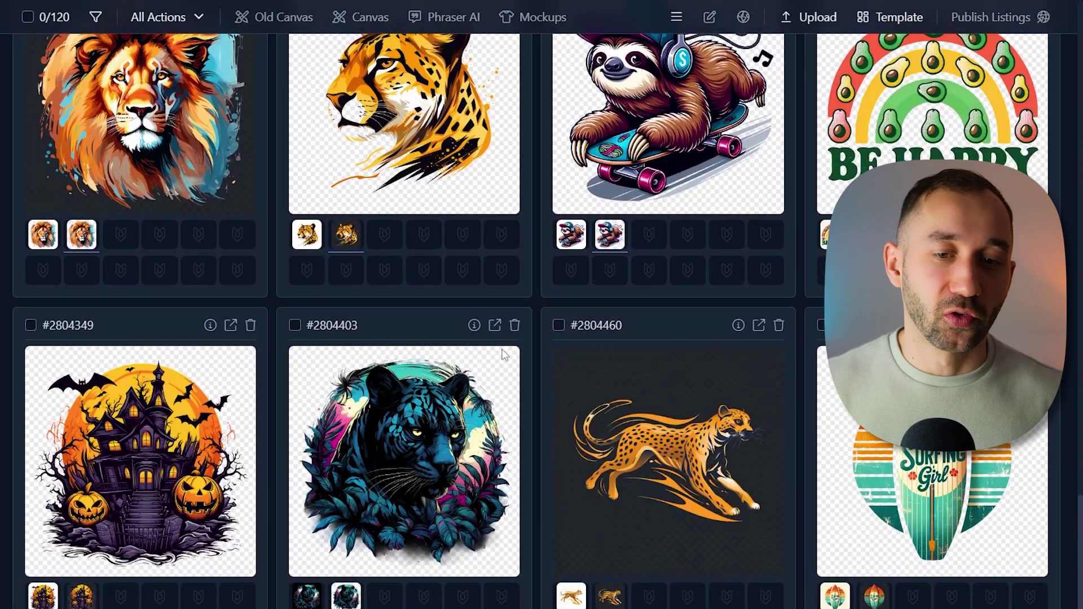
scroll(538, 341, up, 12)
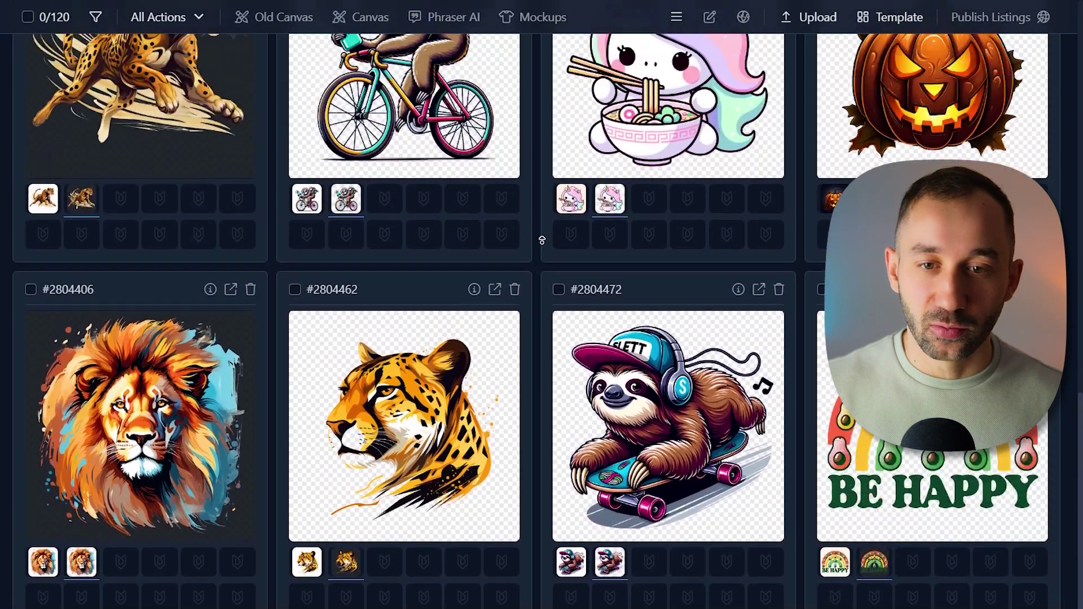
scroll(544, 296, up, 8)
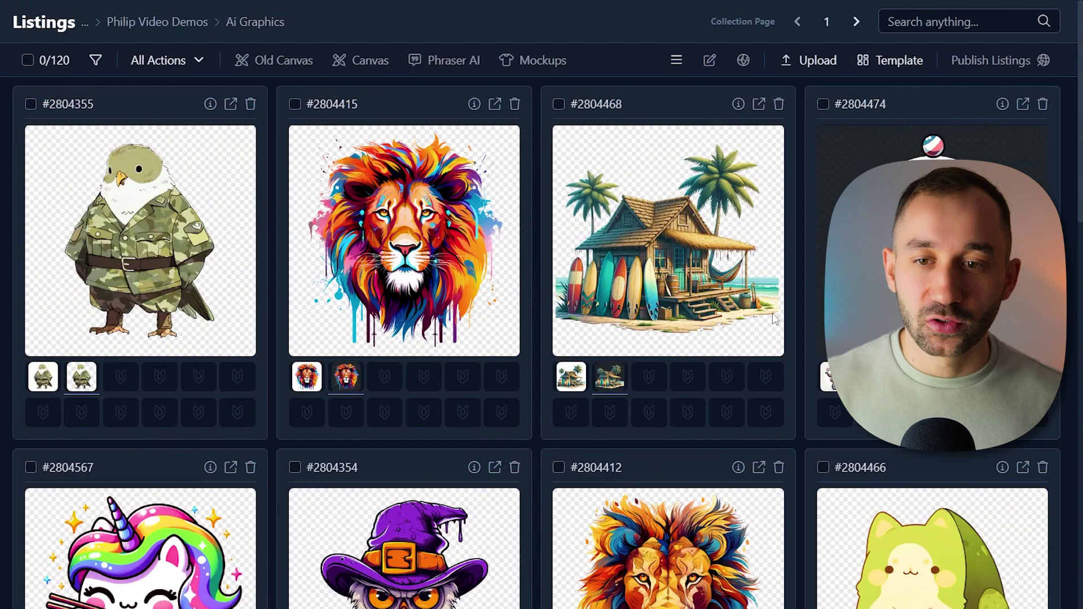
Select all 120 listings and upscale Mockup 1 to 4096 px, overwriting Mockup 1
click(42, 63)
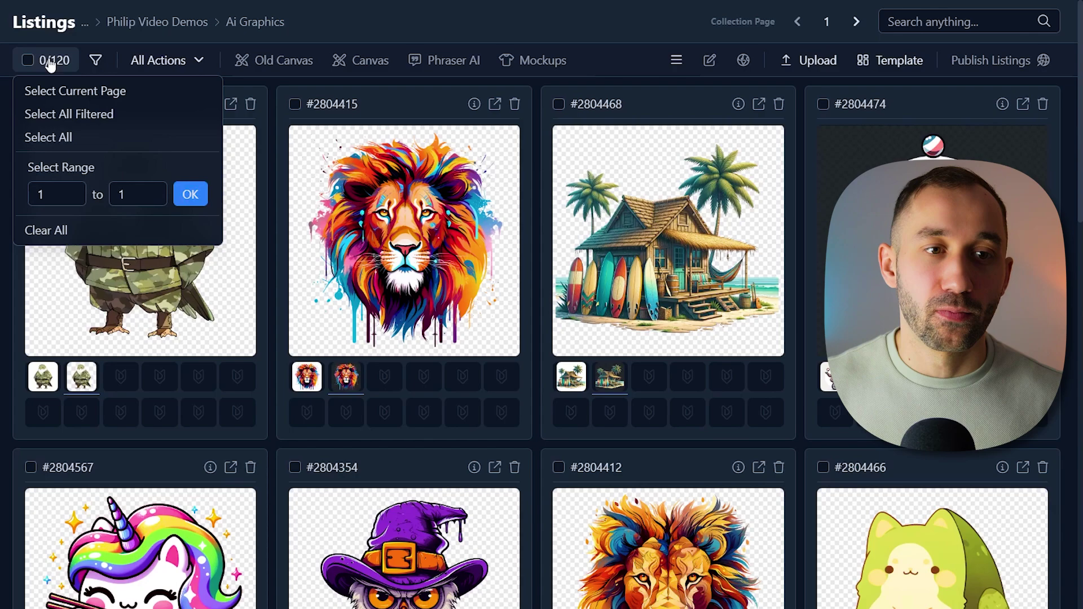
click(64, 142)
click(180, 62)
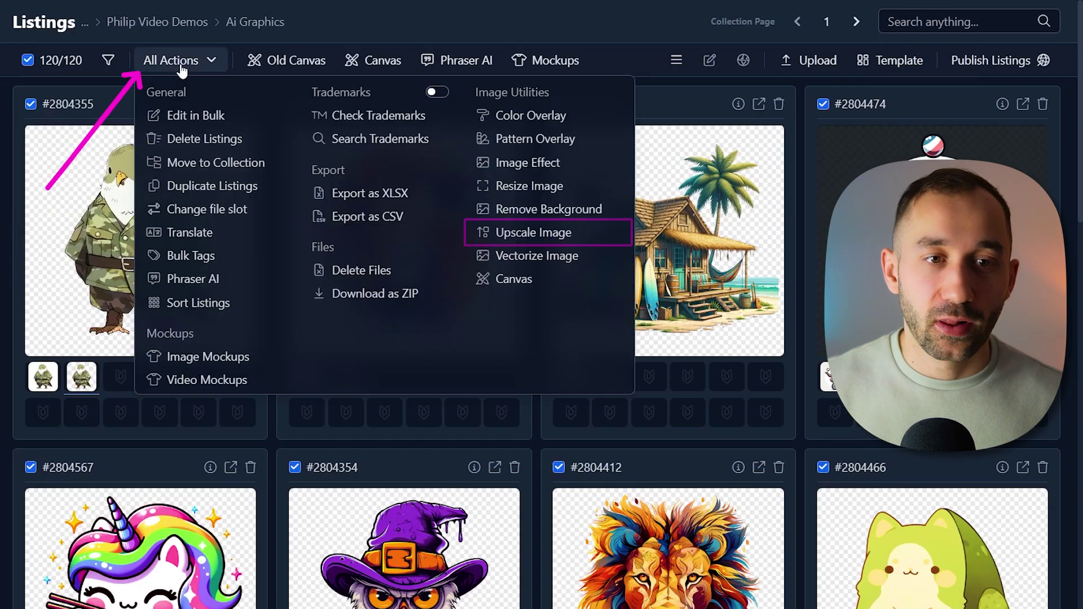
click(558, 231)
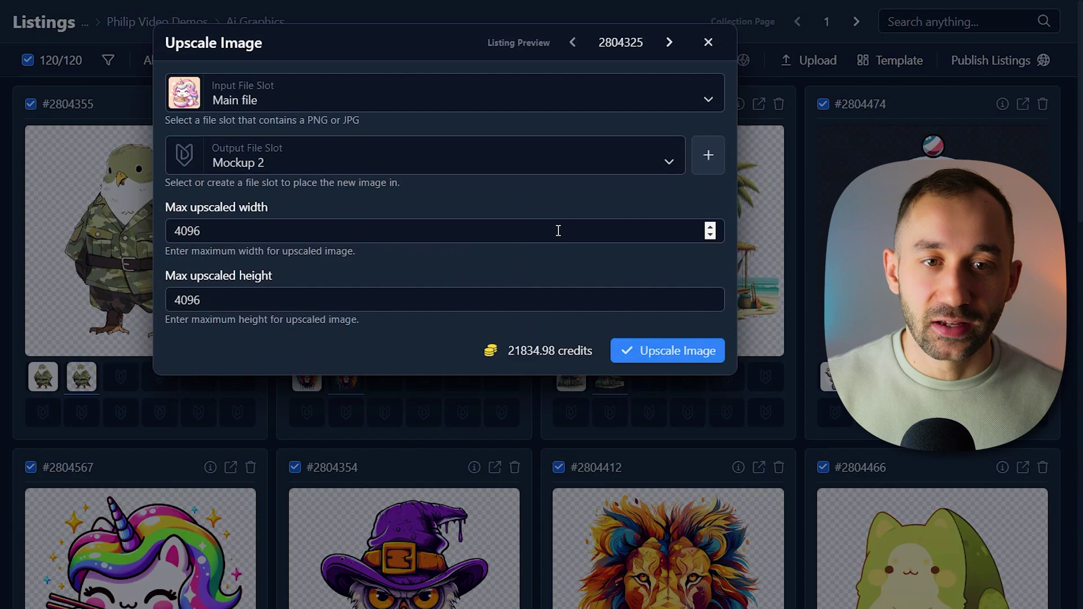
click(245, 97)
click(232, 155)
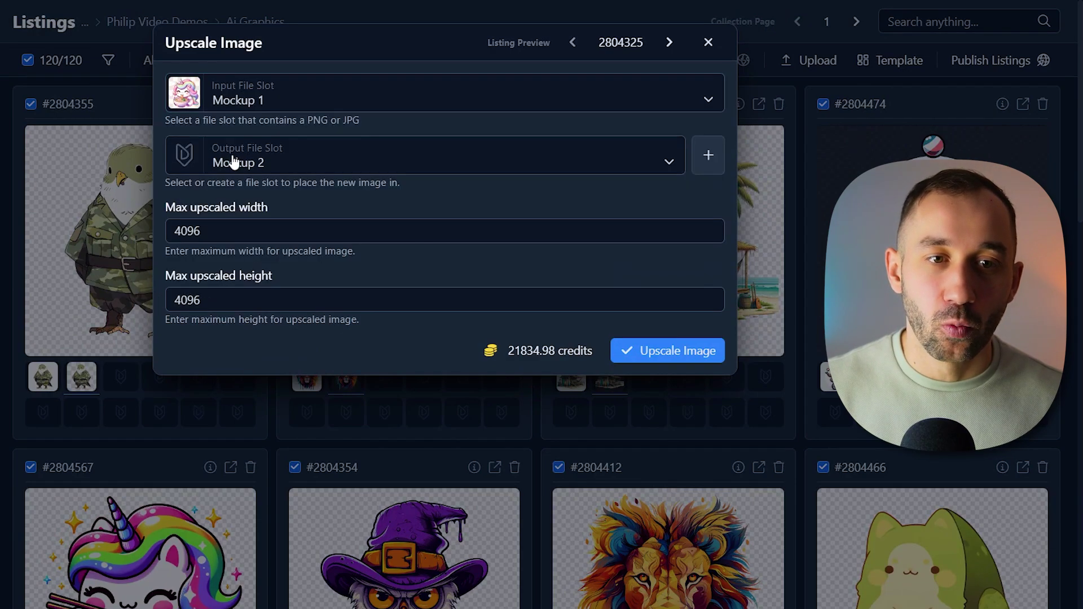
click(235, 165)
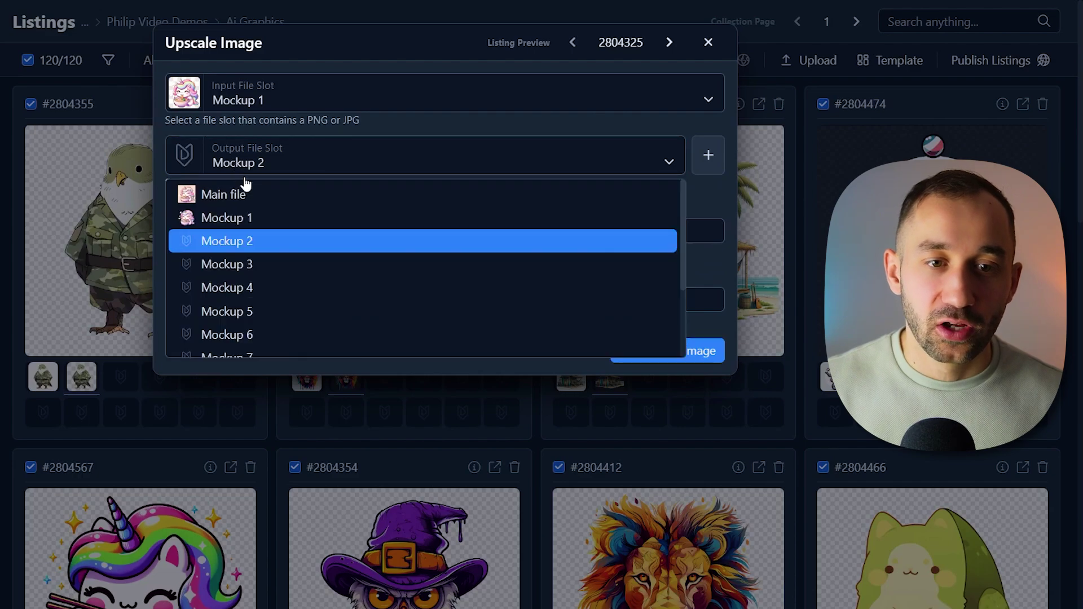
click(225, 218)
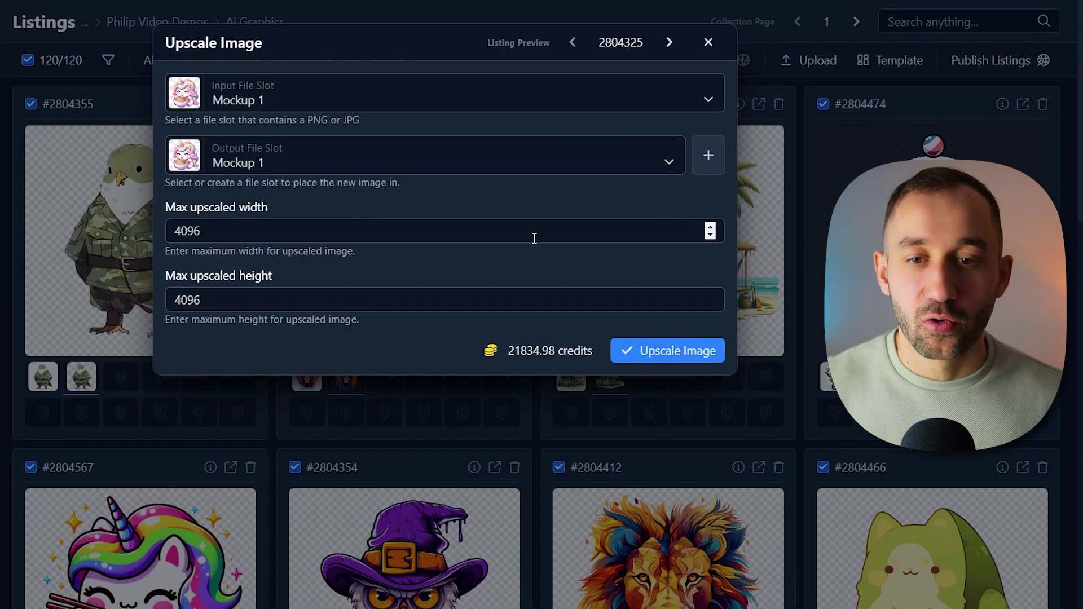
click(671, 360)
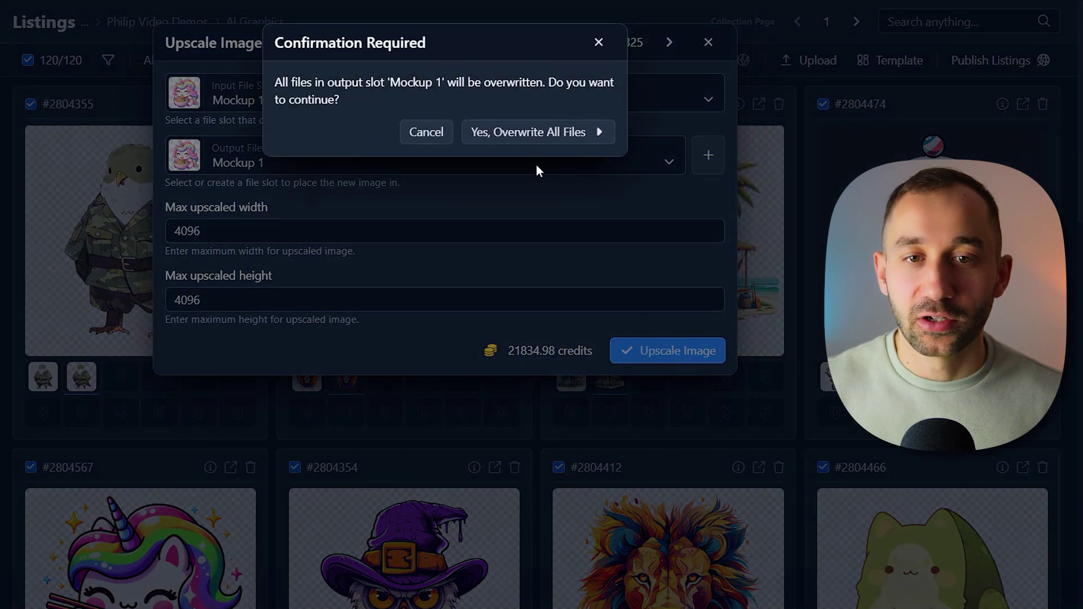
click(512, 136)
click(568, 136)
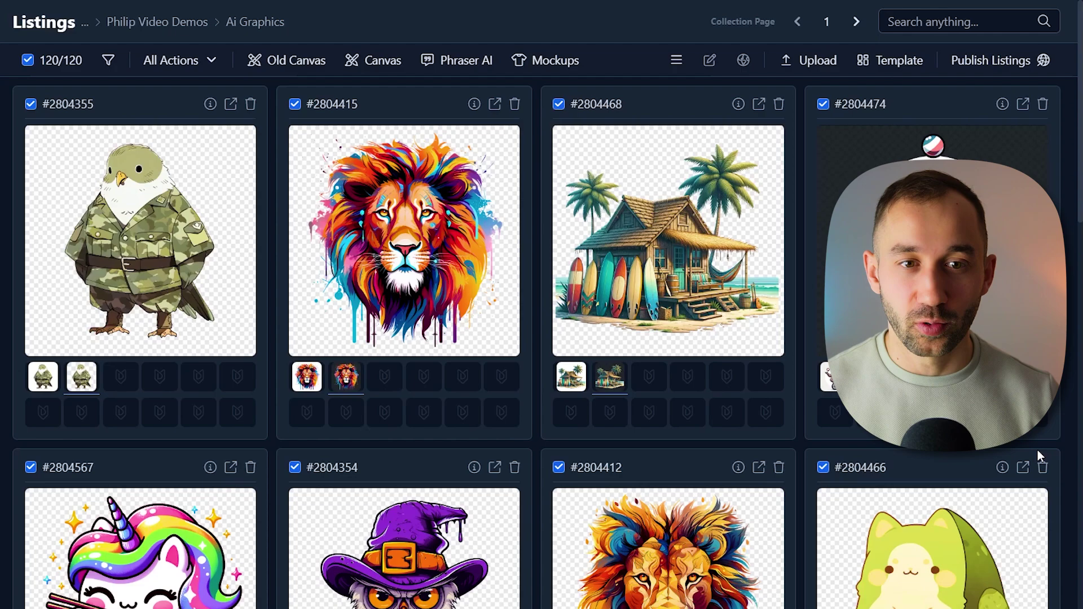
Set up an Image Effect with Mockup 1 as input and Grunge 4 as the effect
click(179, 66)
click(562, 164)
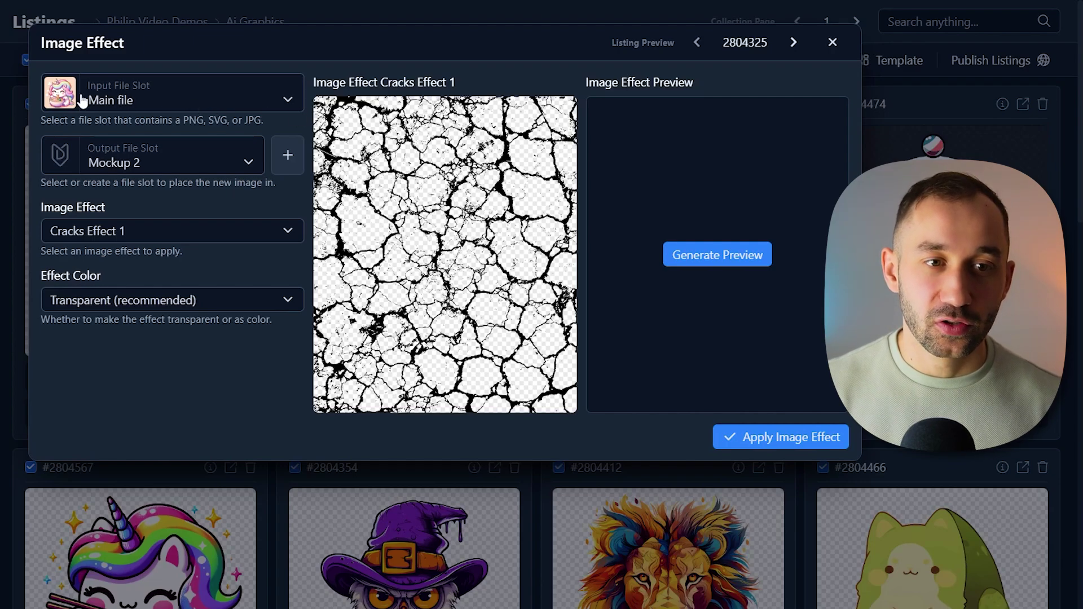
click(119, 100)
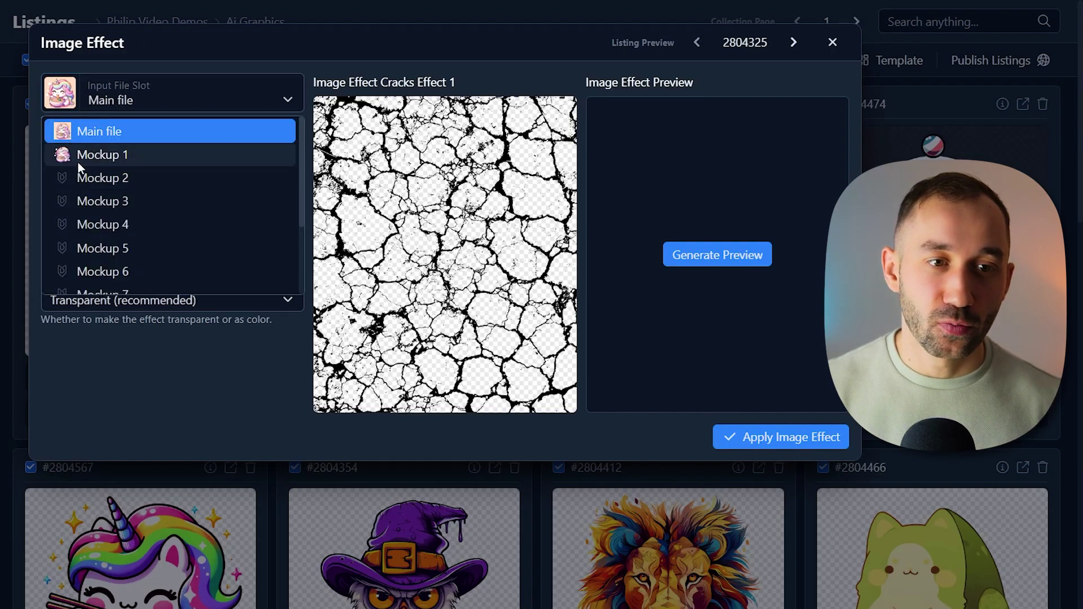
click(100, 154)
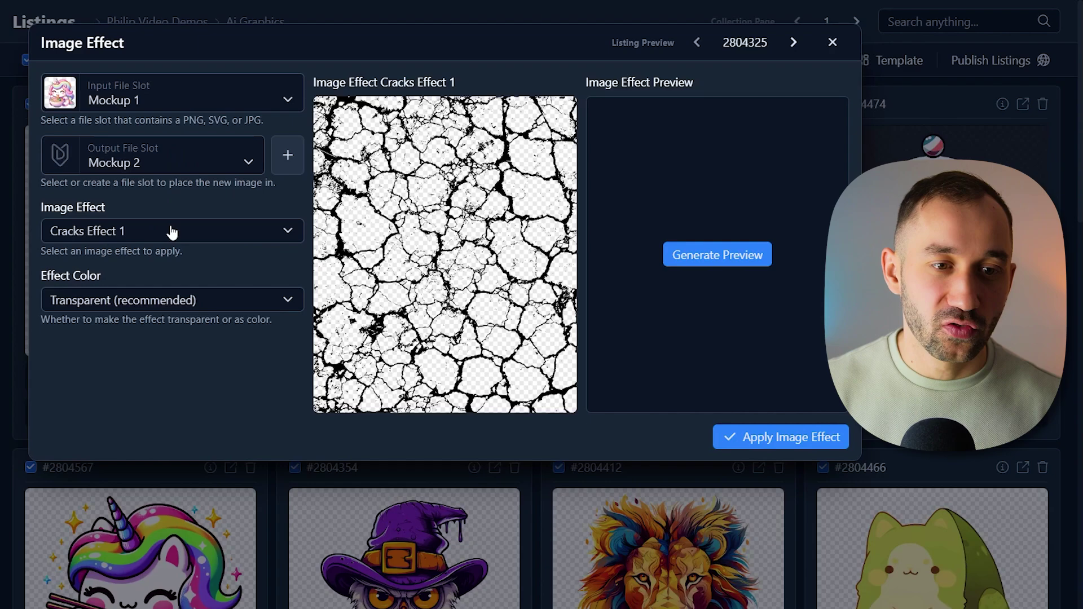
click(224, 236)
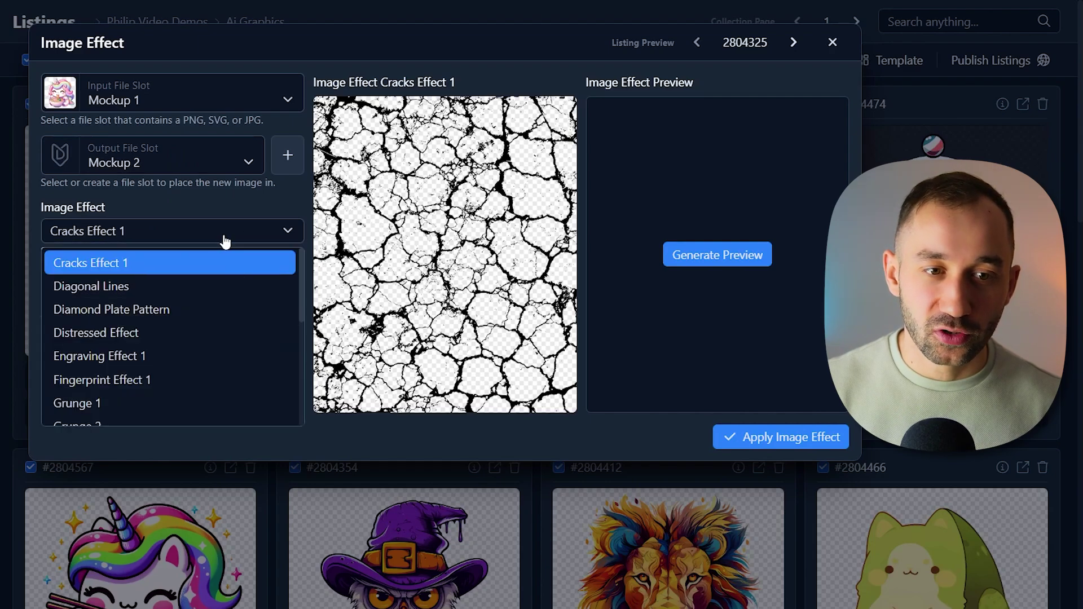
click(200, 284)
click(195, 242)
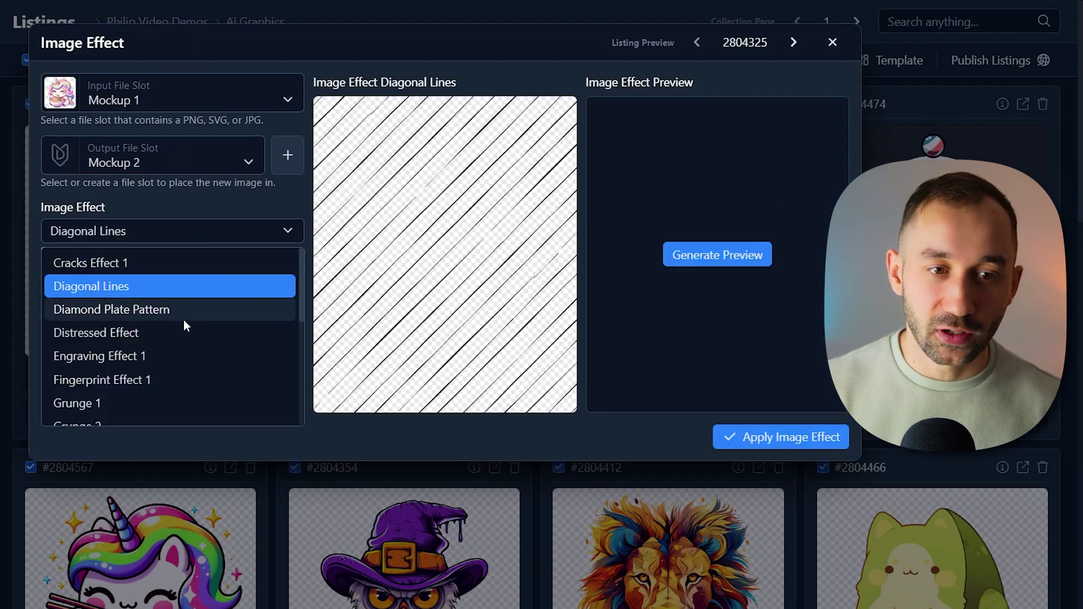
click(184, 311)
click(225, 234)
scroll(184, 342, down, 2)
scroll(184, 342, down, 1)
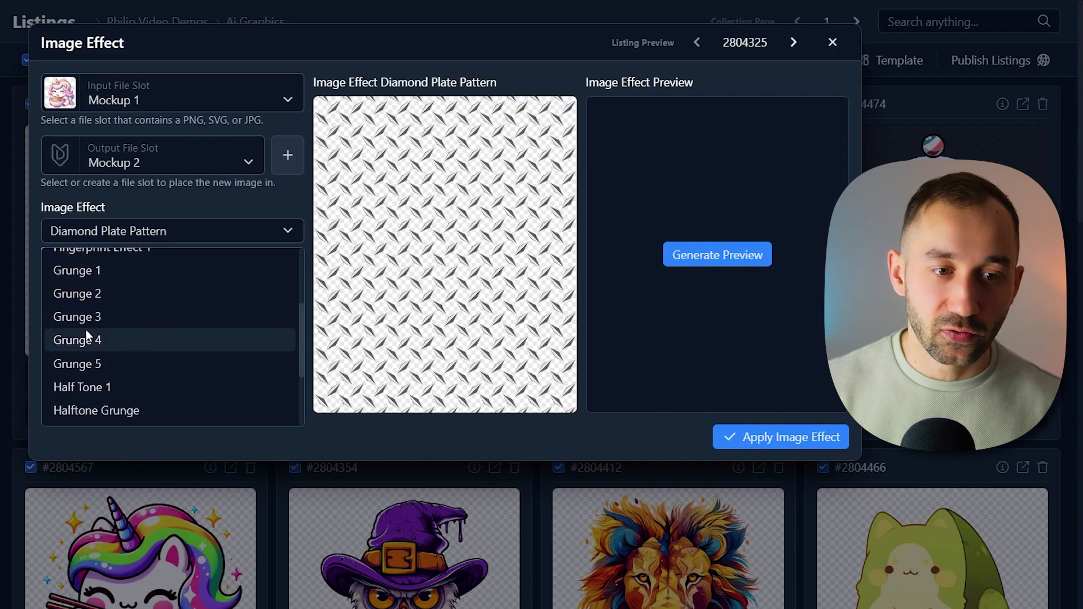
click(106, 341)
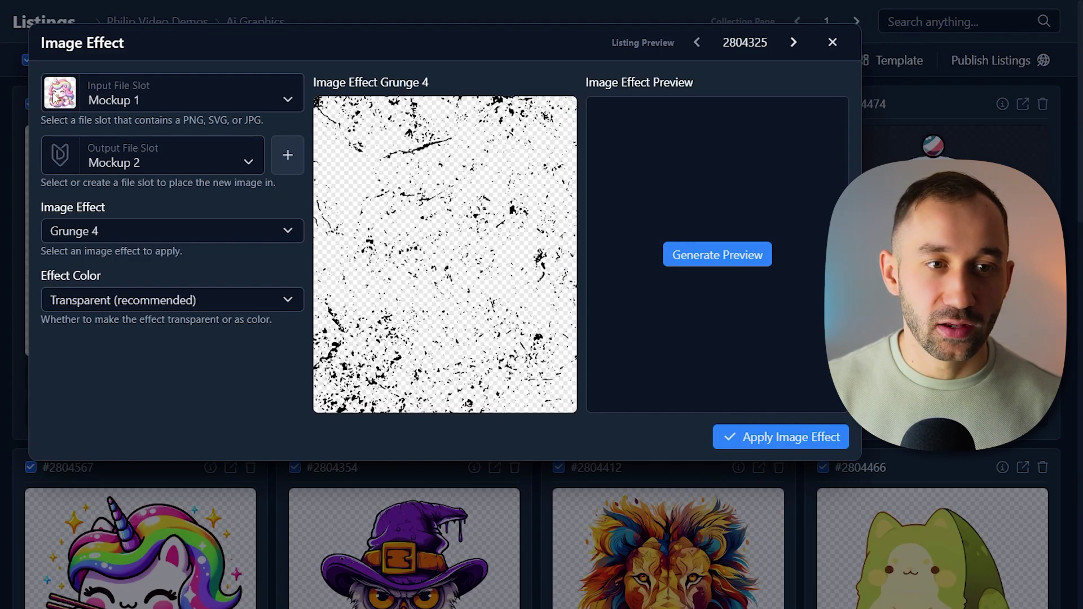
Preview the Grunge 4 effect on listing 2804326, the skull-flag design
click(795, 44)
click(790, 44)
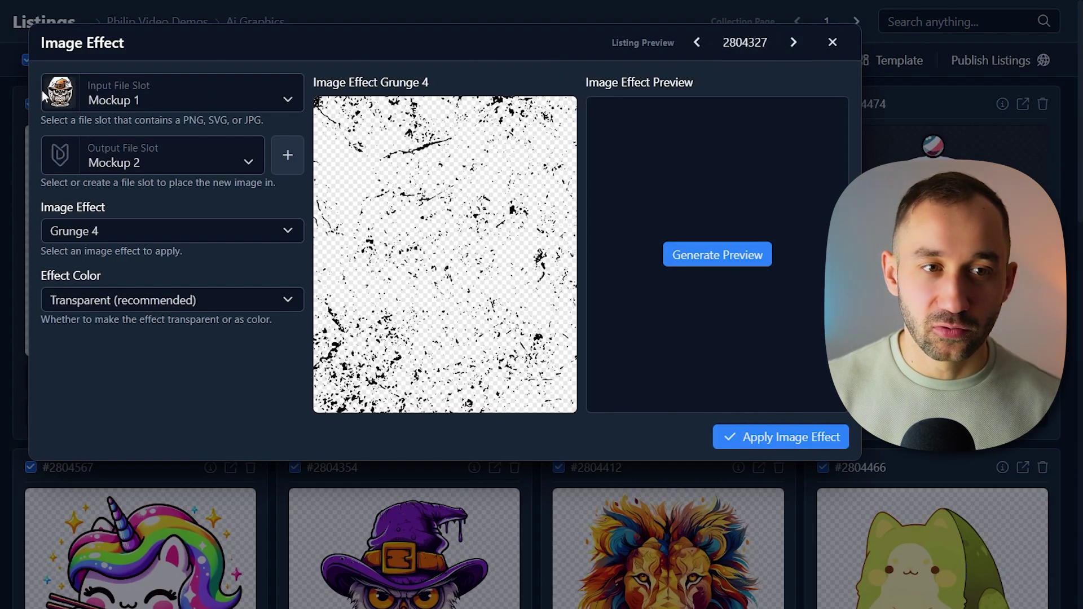
click(697, 42)
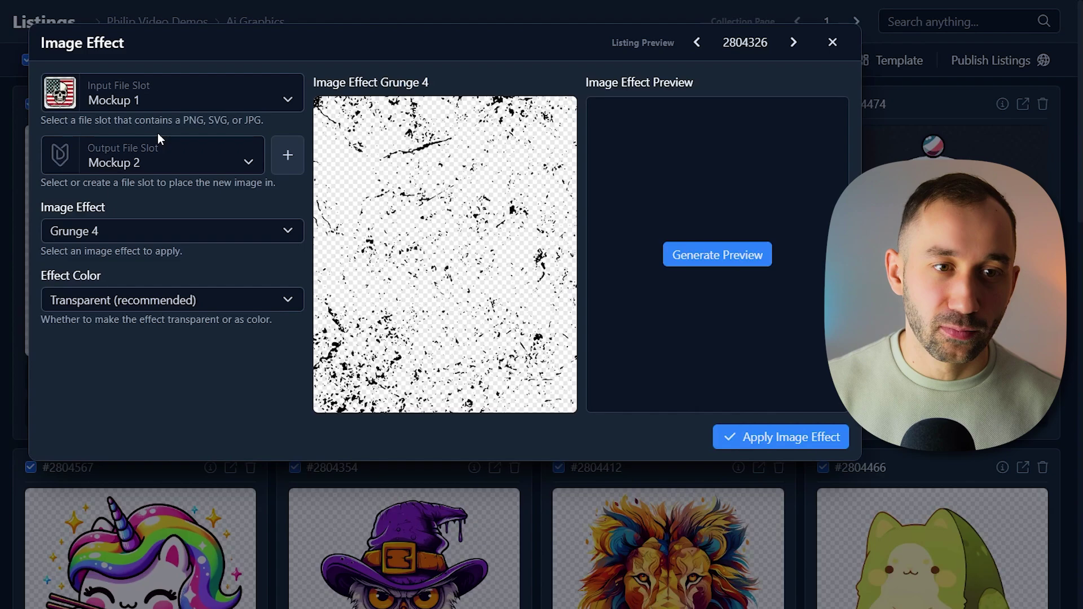
click(686, 258)
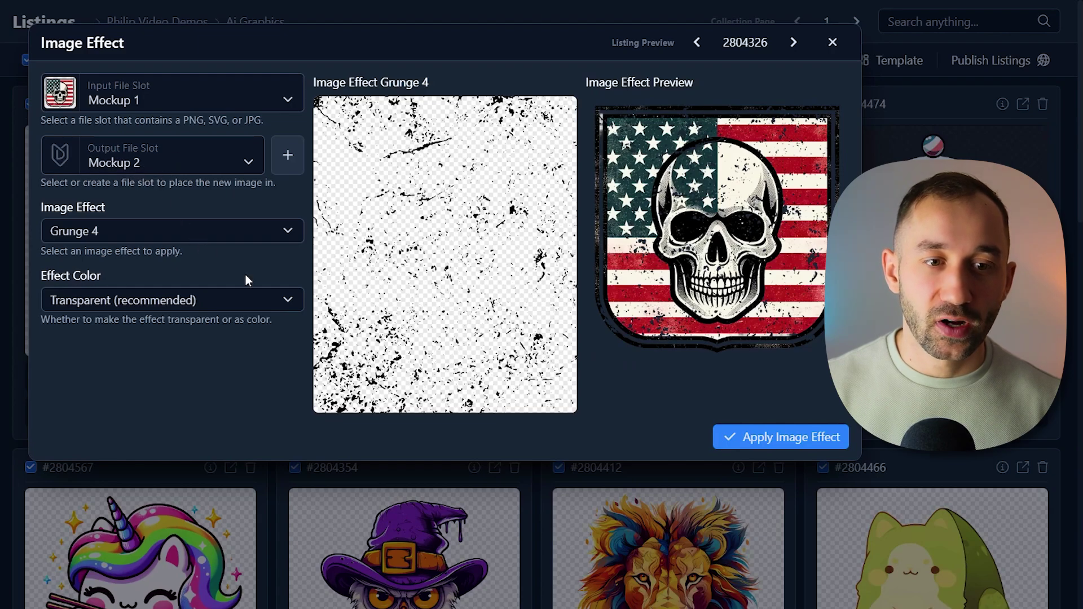
Apply Grunge 4 to all listings and check the new Mockup 2 thumbnails
click(791, 438)
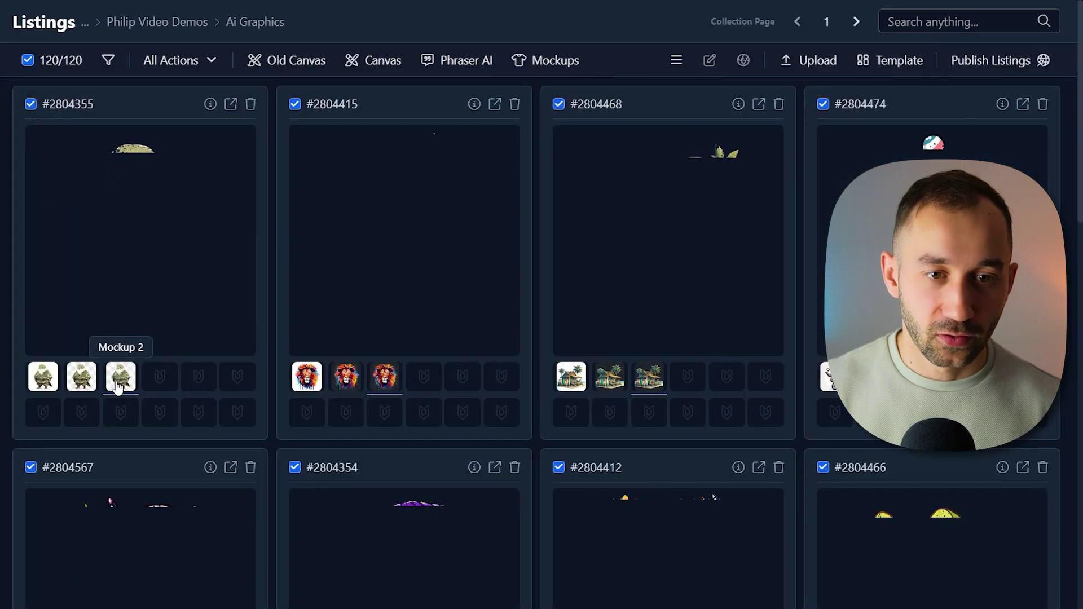
scroll(268, 362, down, 15)
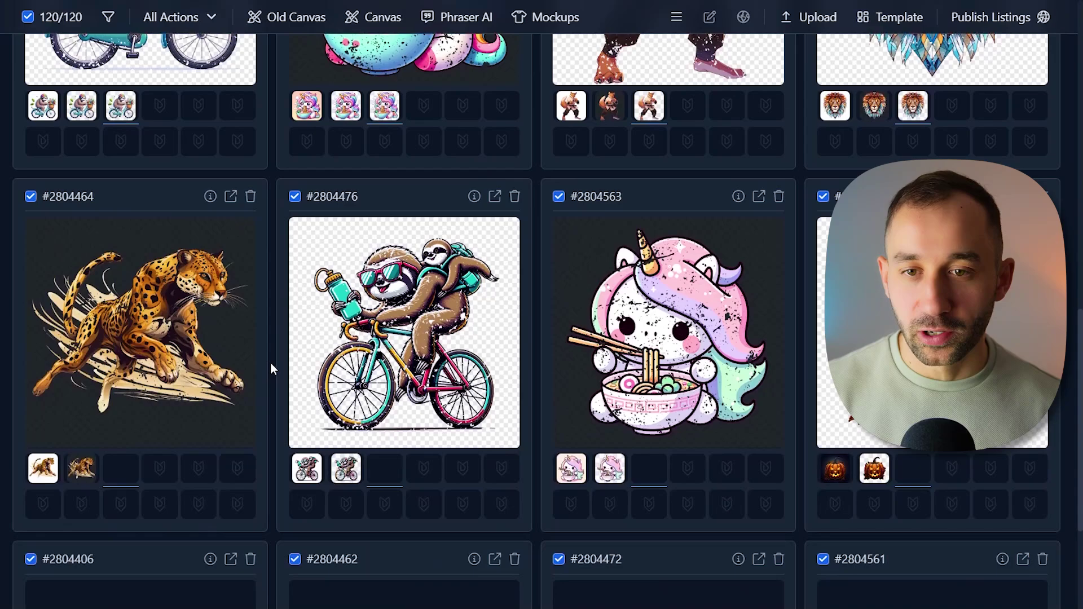
scroll(271, 368, down, 8)
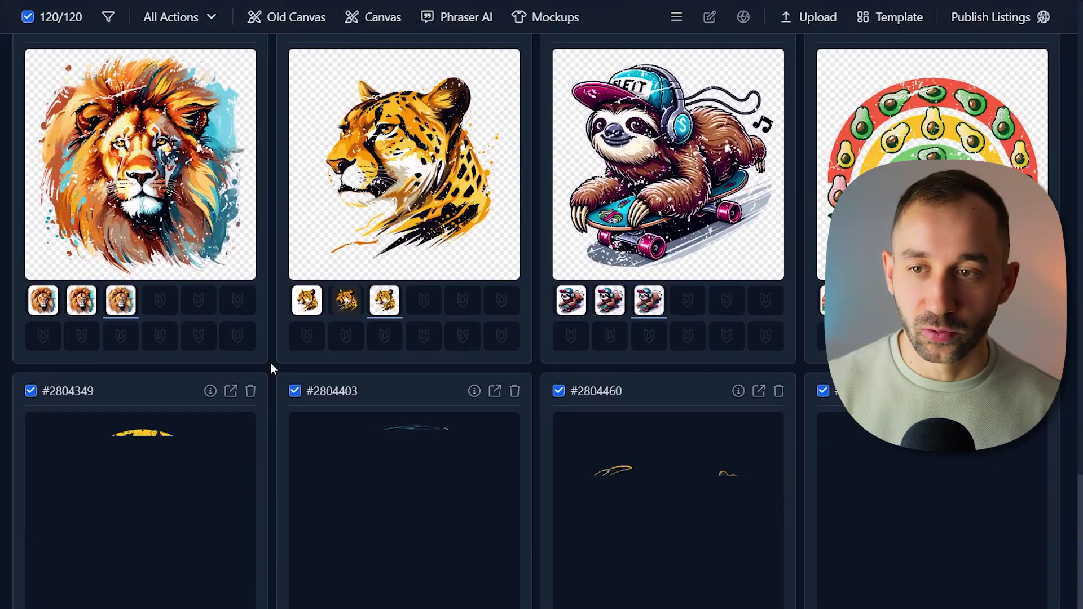
scroll(271, 368, down, 1)
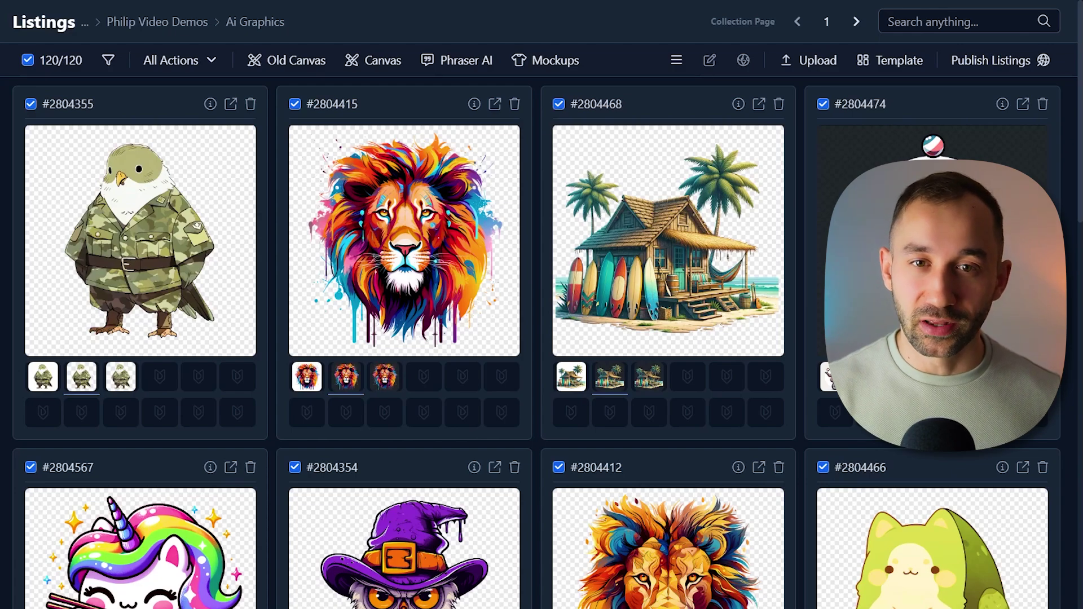
Keep all 120 listings selected and open them in the Canvas editor
click(54, 61)
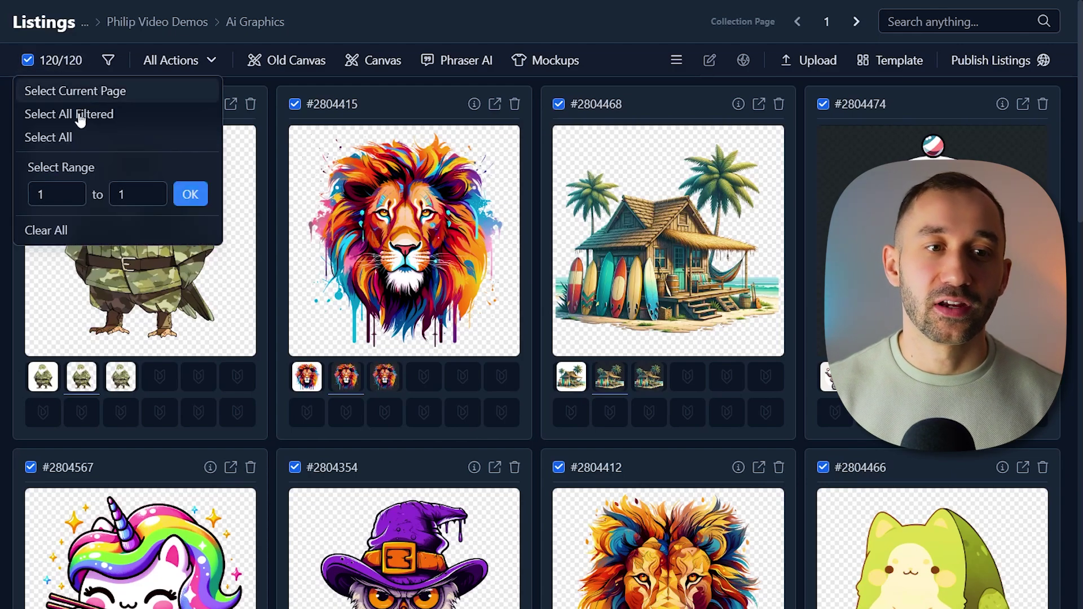
click(73, 138)
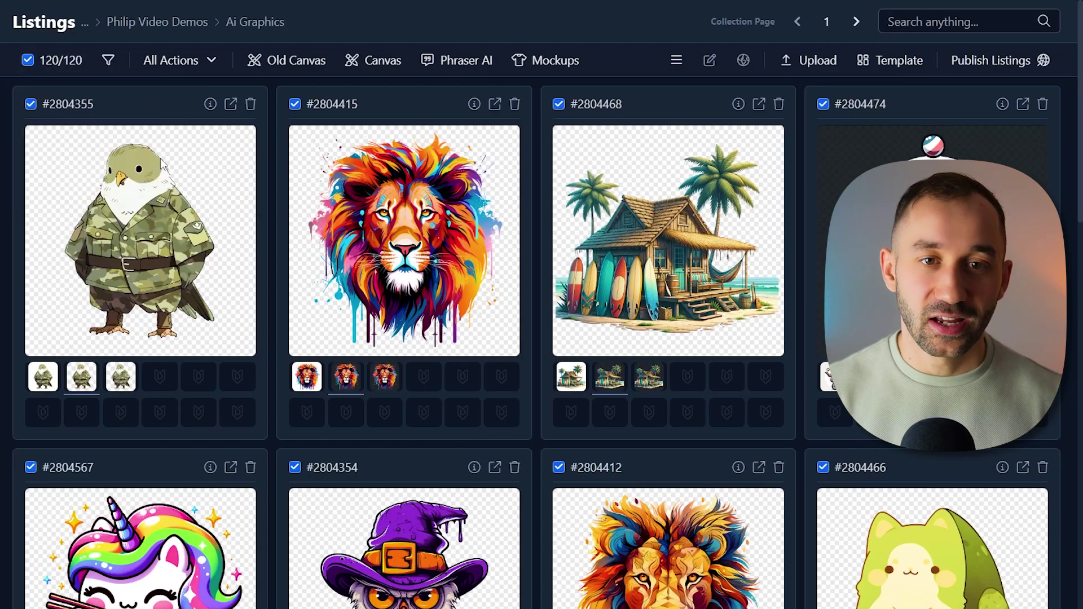
click(384, 62)
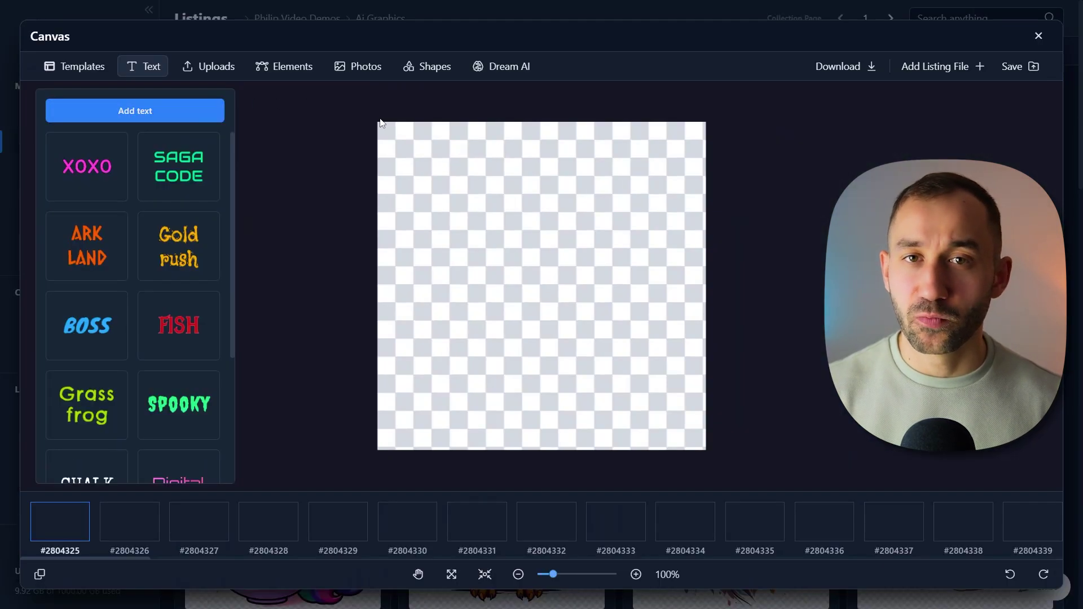
Search the POD templates for 3001, apply Bella 3001, and select the blank page
click(66, 72)
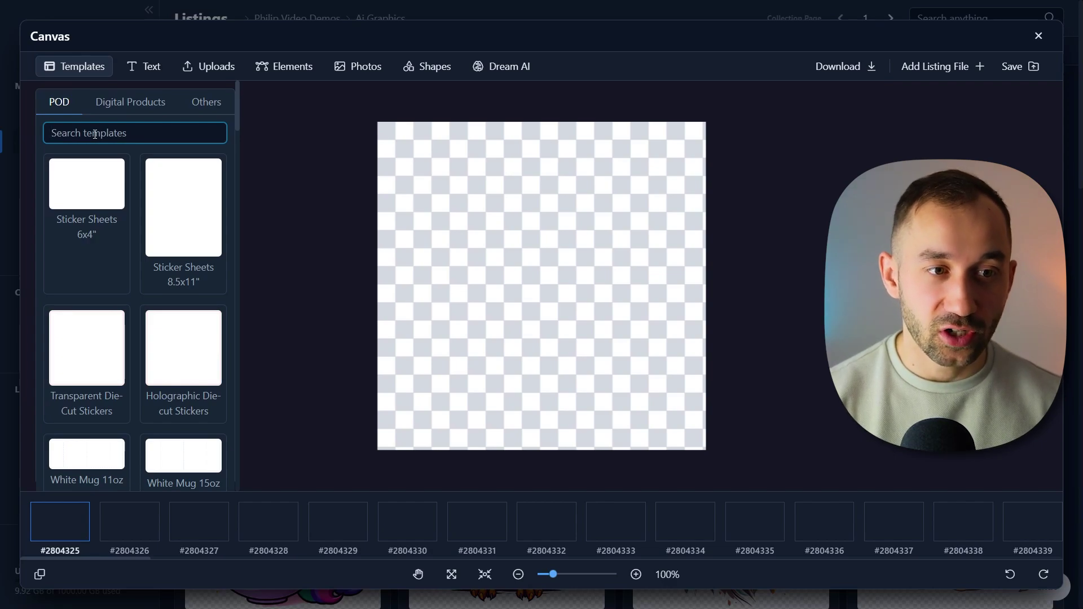
text(3001)
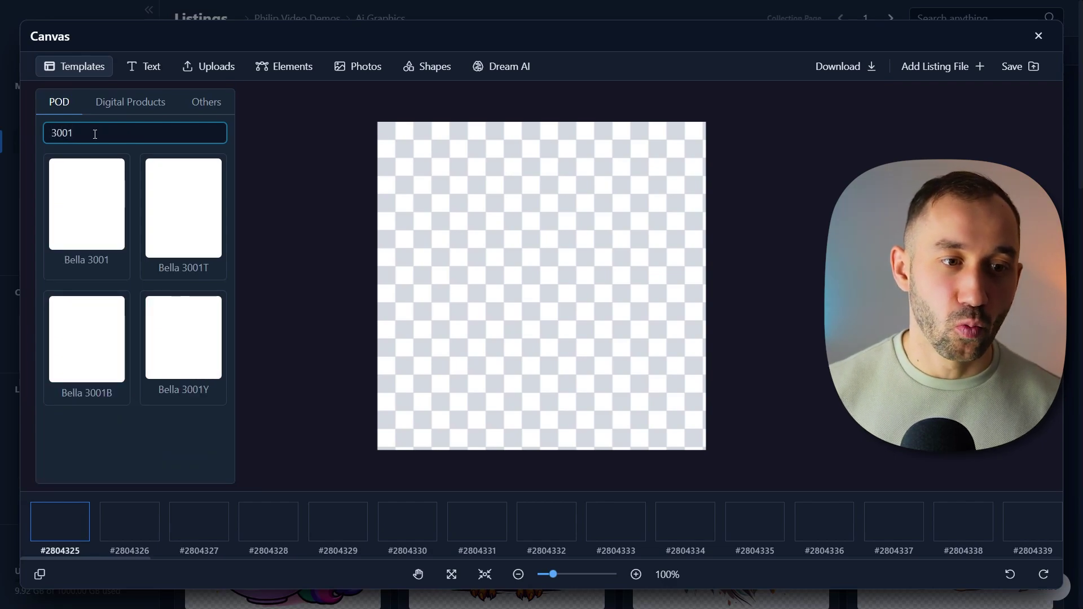
click(89, 242)
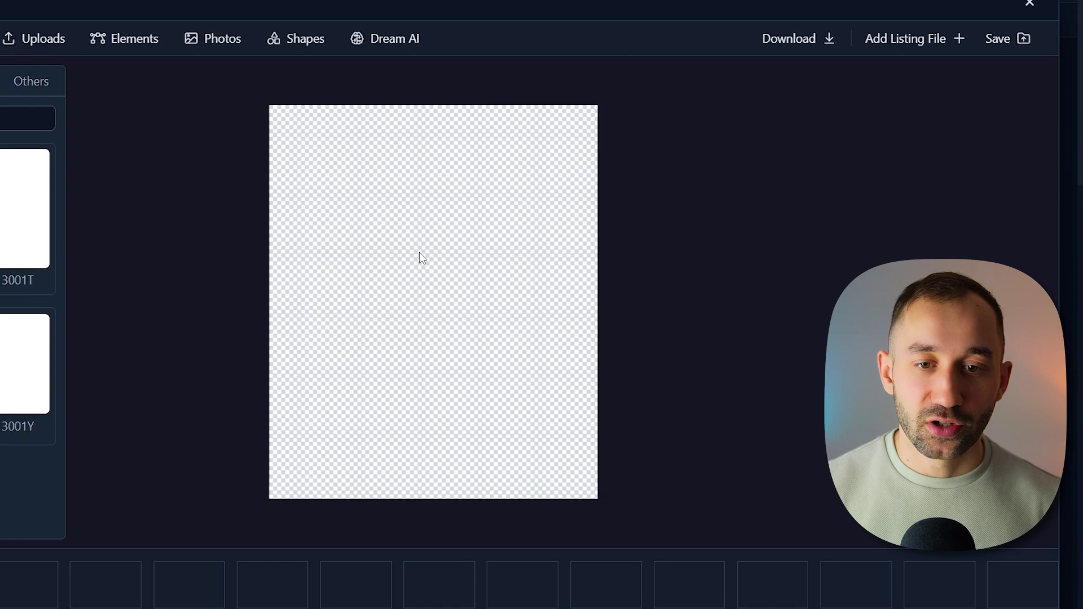
click(473, 254)
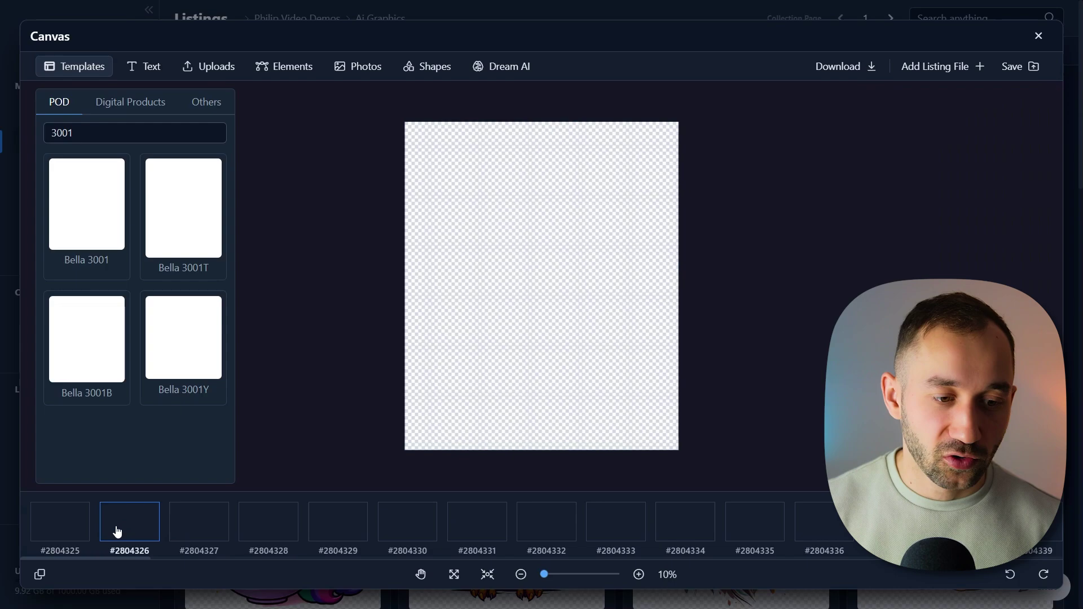
Add each listing's Mockup 1 file to its own canvas page with Add To All
click(40, 577)
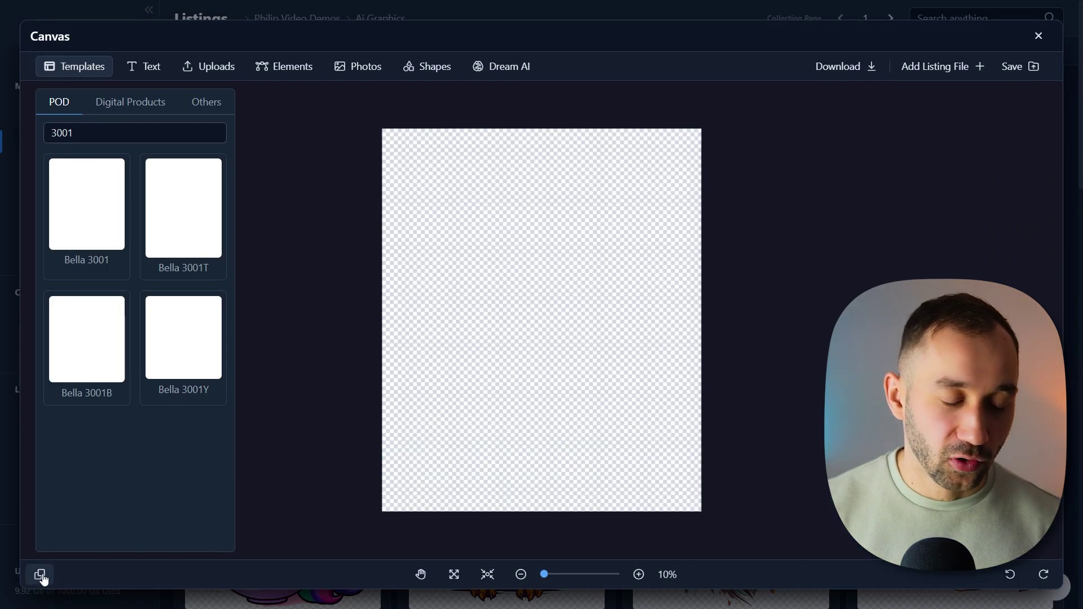
click(41, 576)
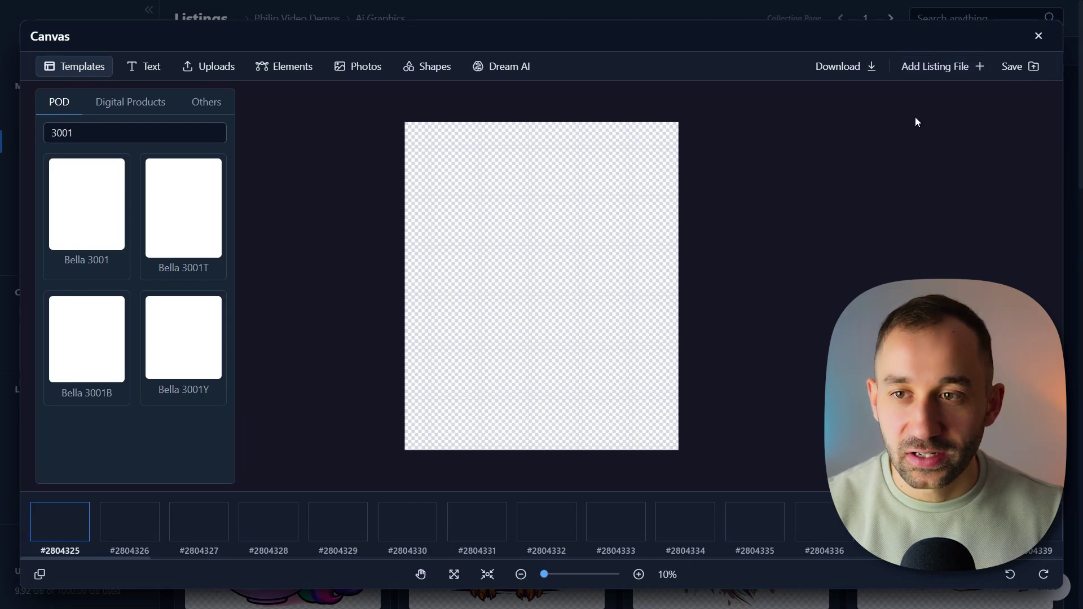
click(960, 70)
click(970, 112)
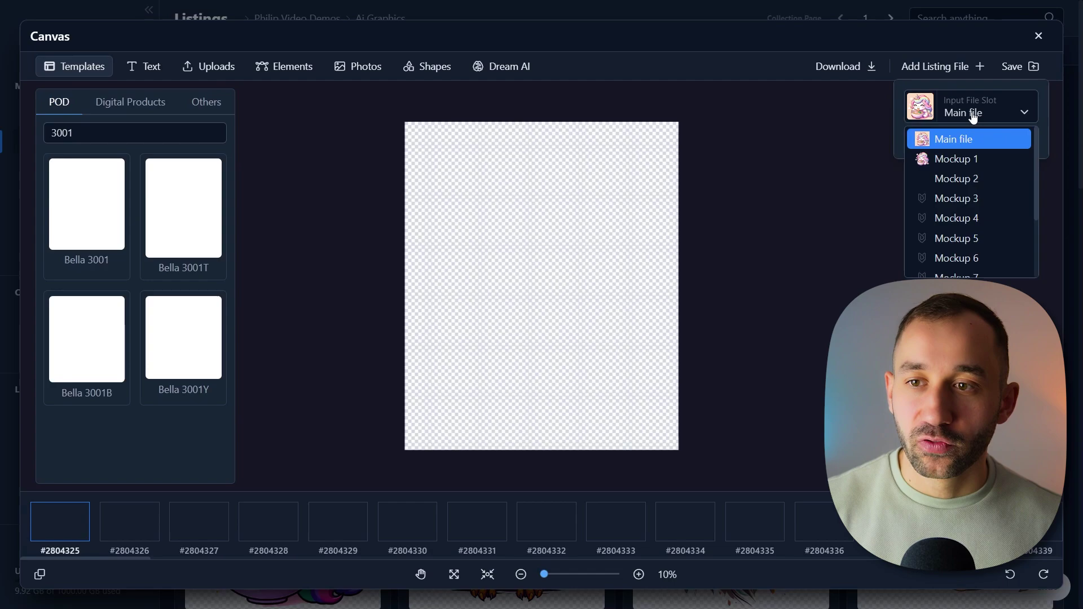
click(976, 159)
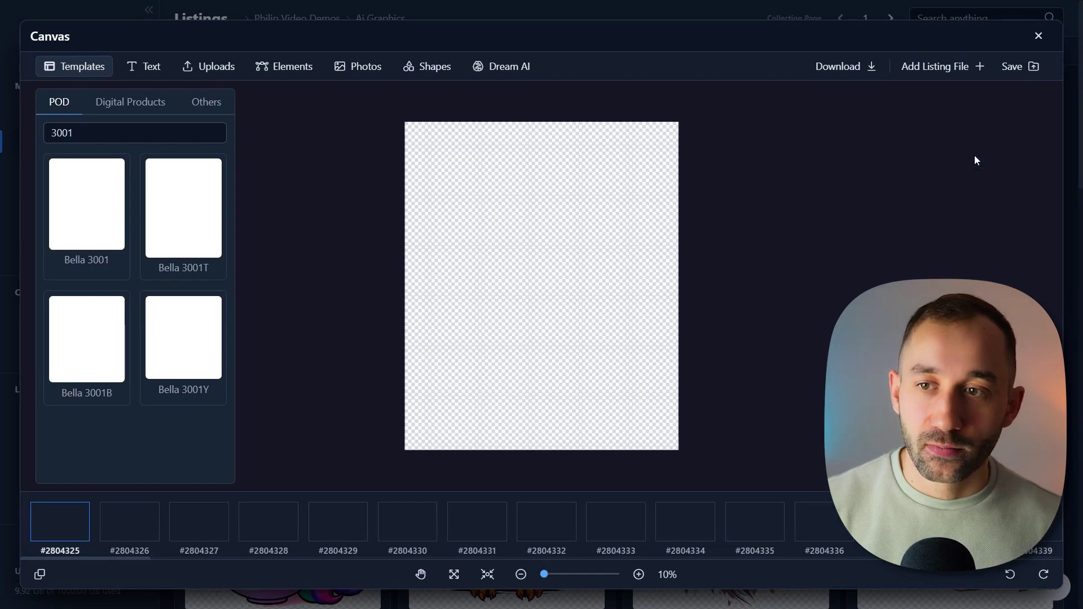
click(957, 68)
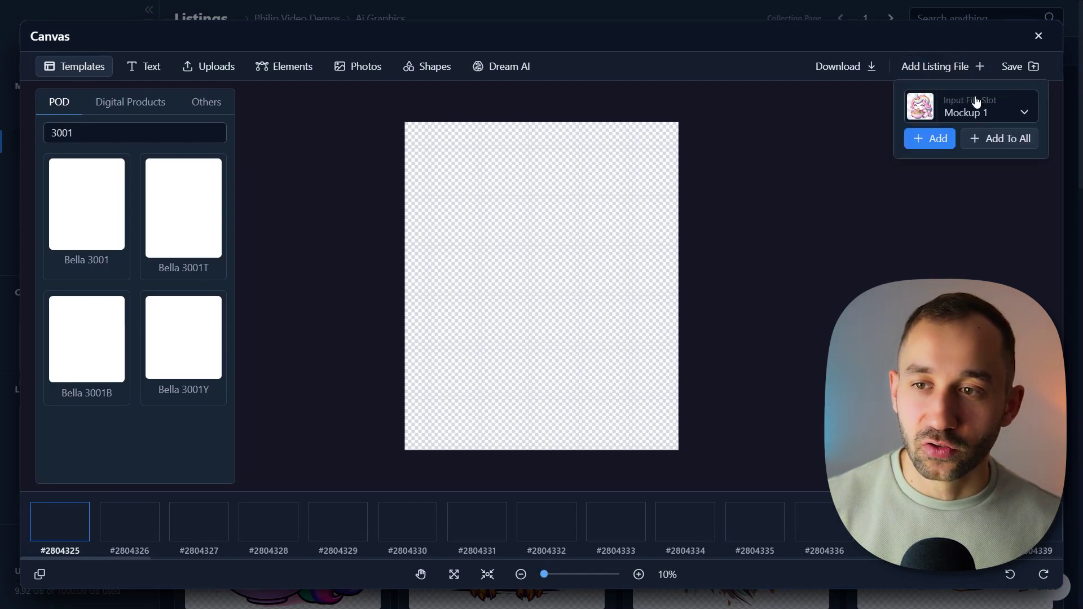
click(1006, 147)
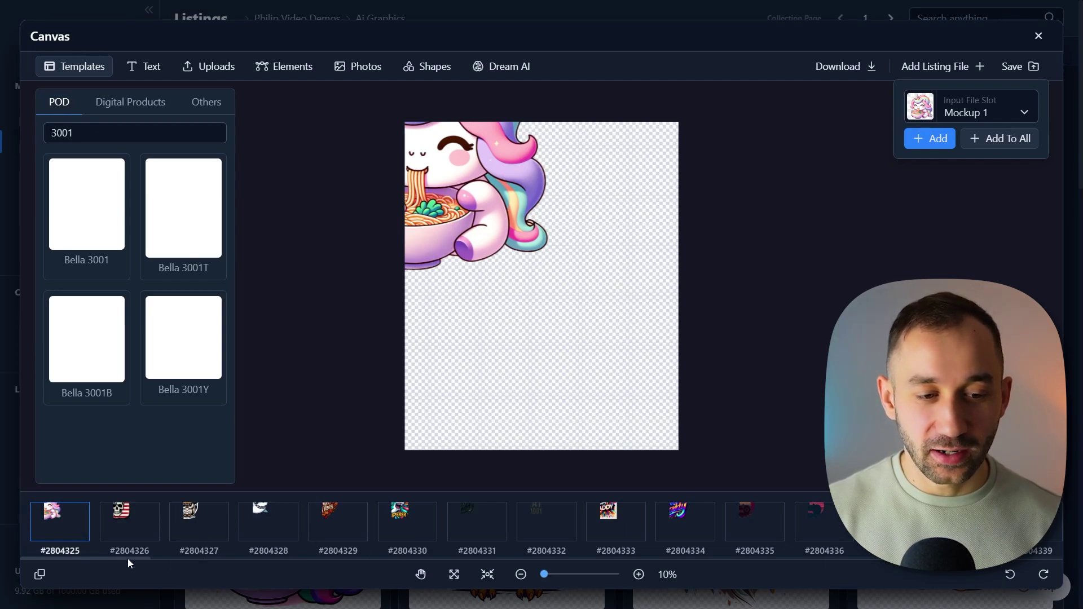
Move the unicorn design to the page centre, enlarge it to 4434 × 4434 and centre it horizontally
drag(128, 559, 84, 558)
drag(423, 187, 541, 248)
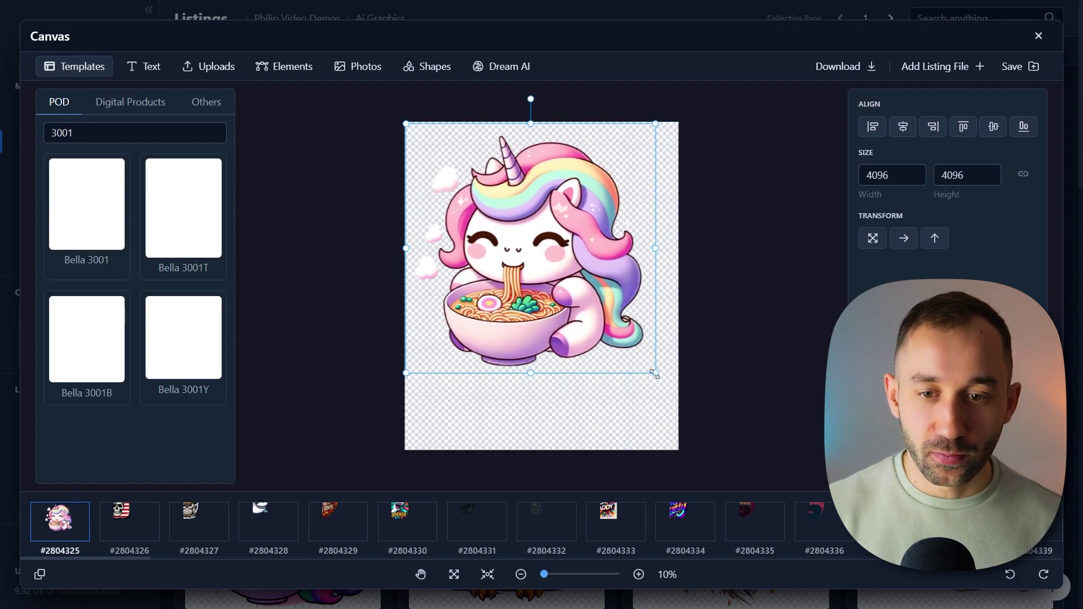
drag(654, 374, 677, 394)
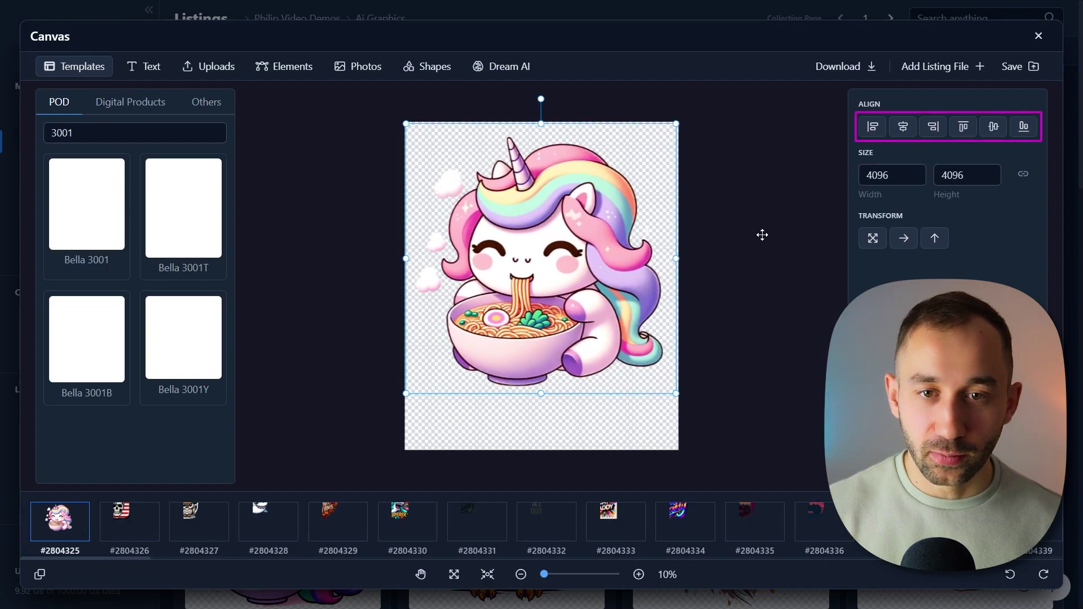
click(904, 128)
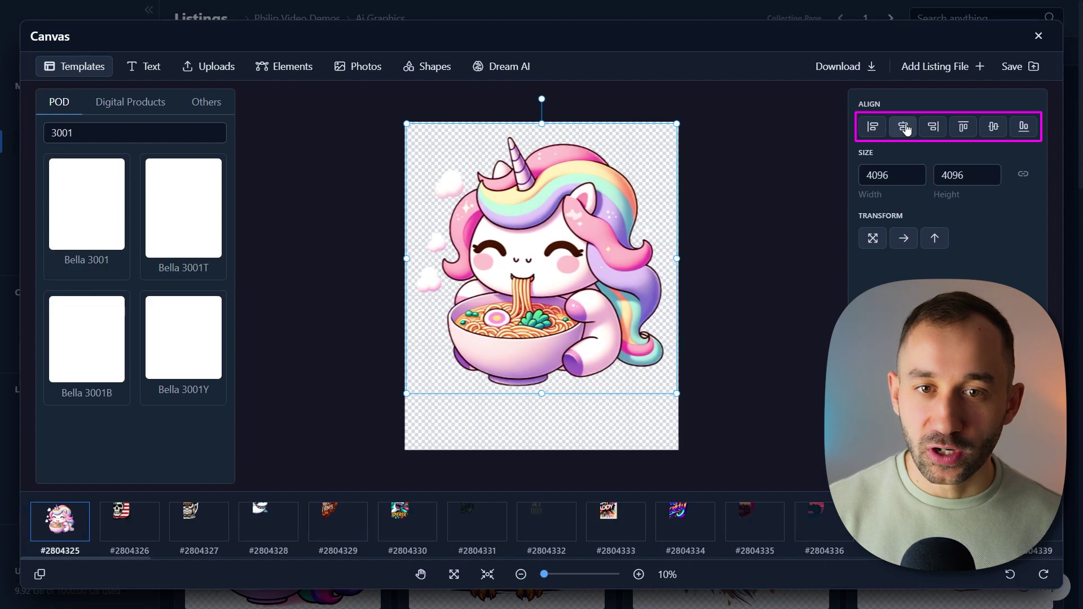
Look over the skull flag and Halloween owl pages, then reselect the unicorn design
click(148, 520)
click(207, 518)
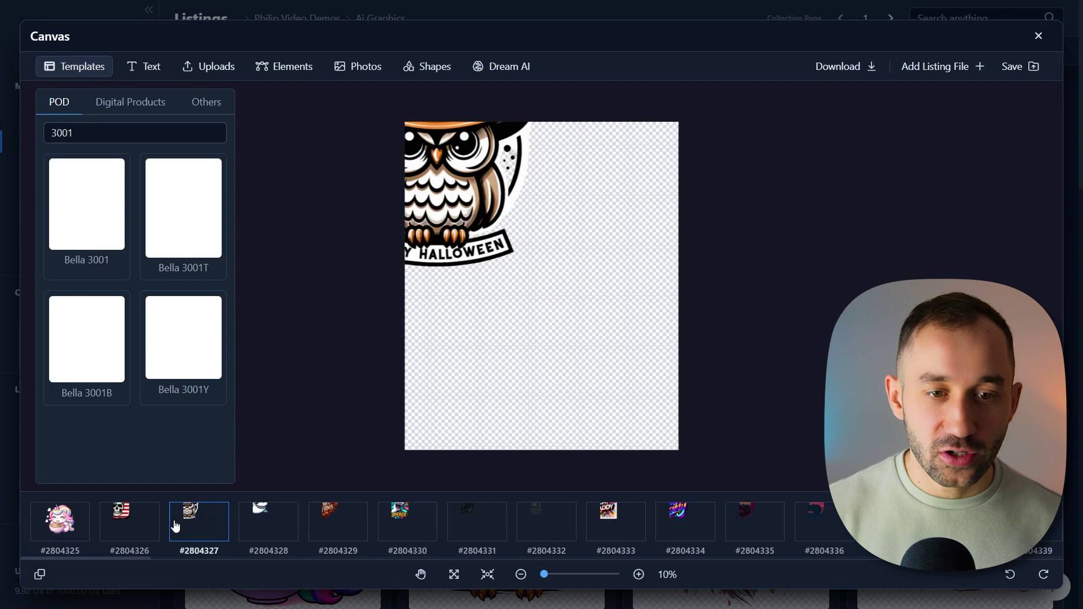
click(115, 533)
click(60, 520)
click(523, 244)
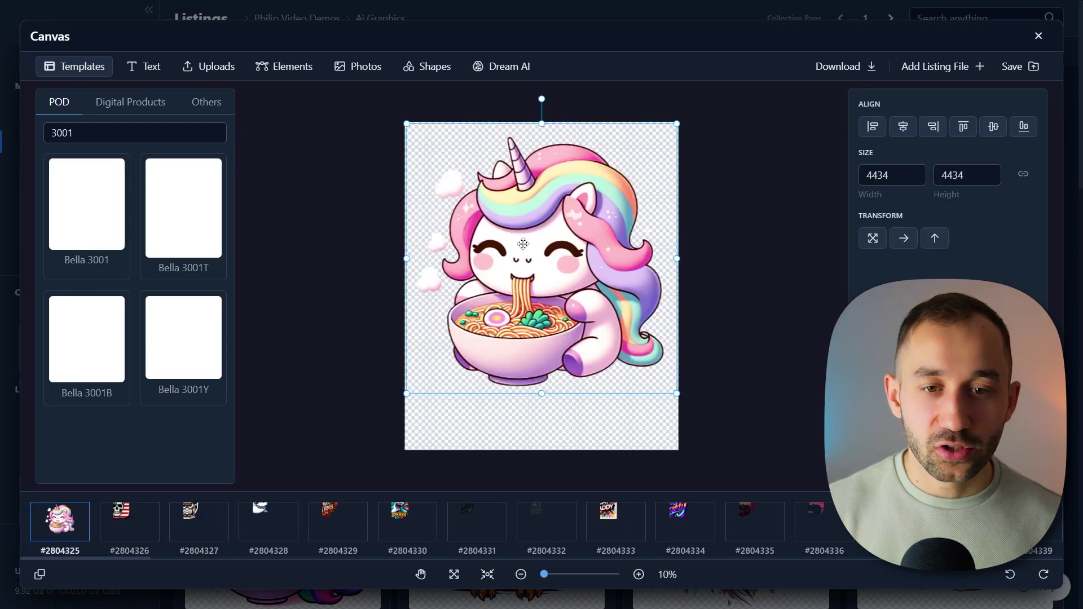
Sync the unicorn's size and position to every listing's design
right_click(525, 236)
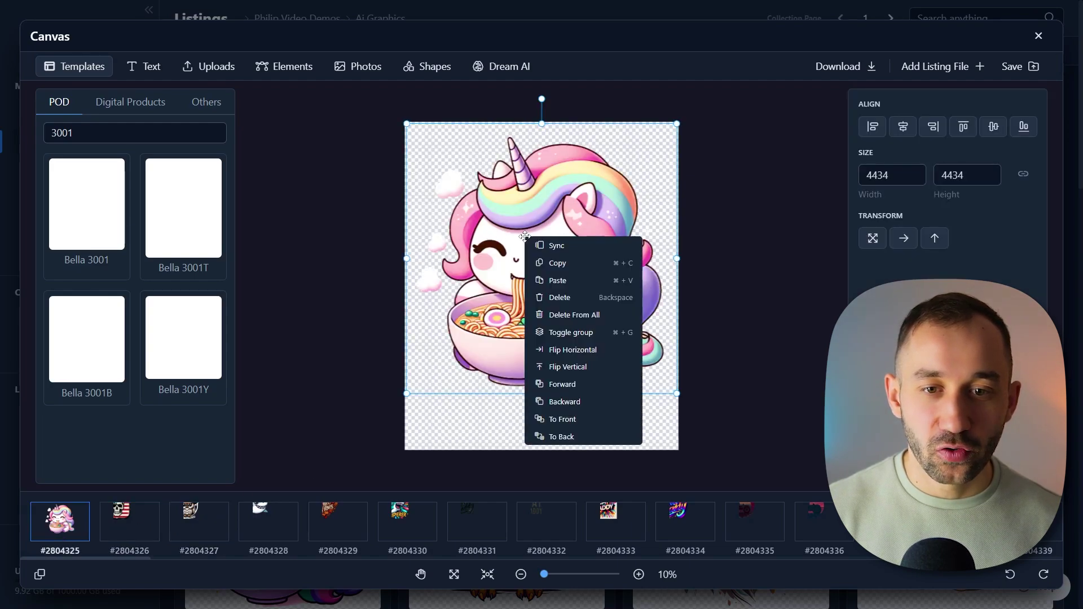
right_click(515, 227)
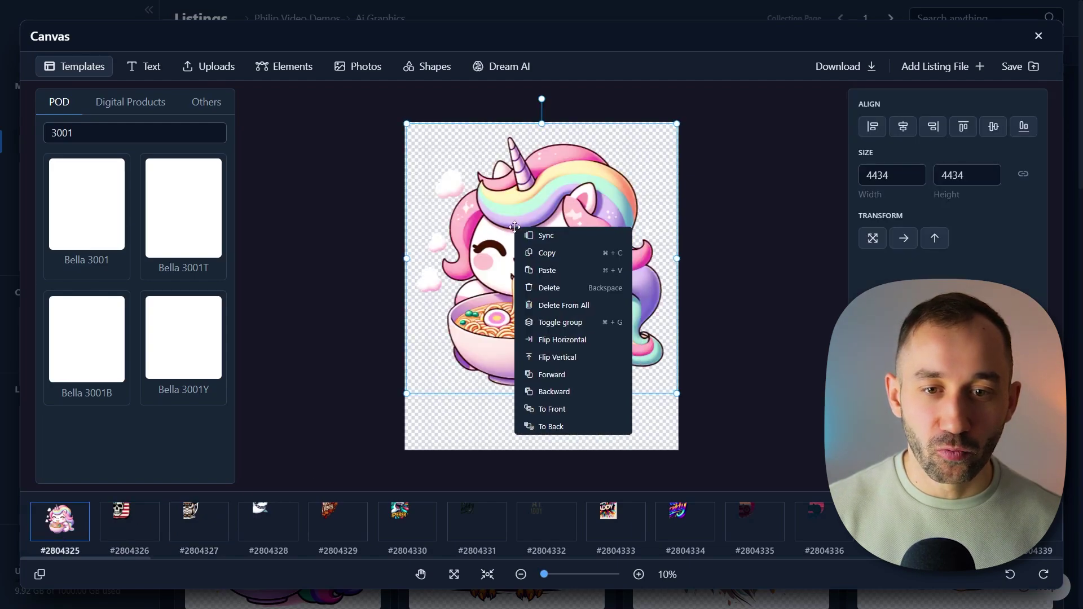
click(567, 242)
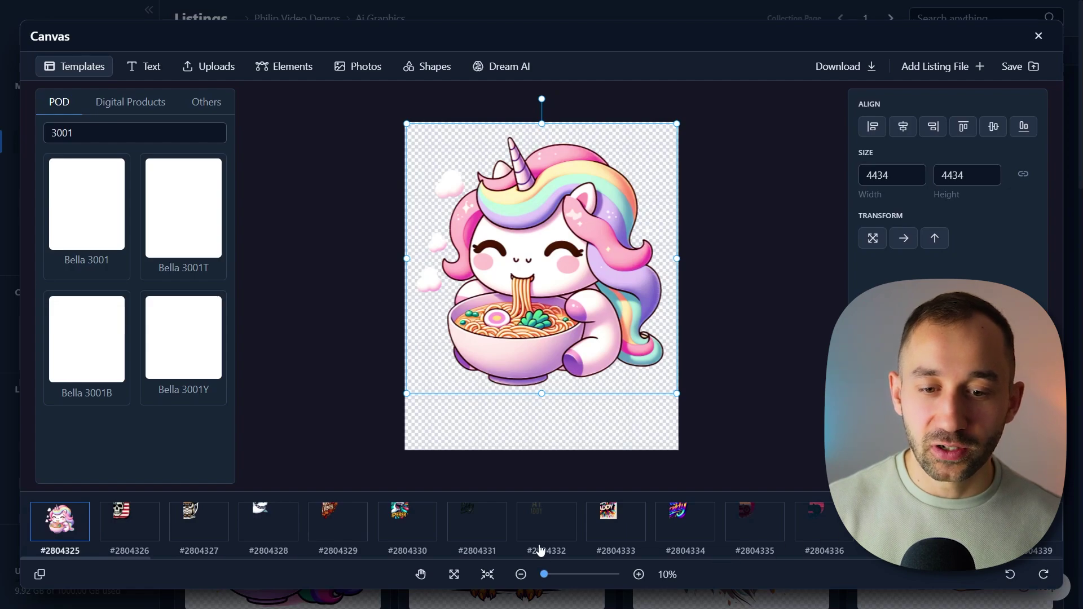
Check the new placement on the skull flag, Happy Halloween owl and Bite Me shark pages
click(131, 529)
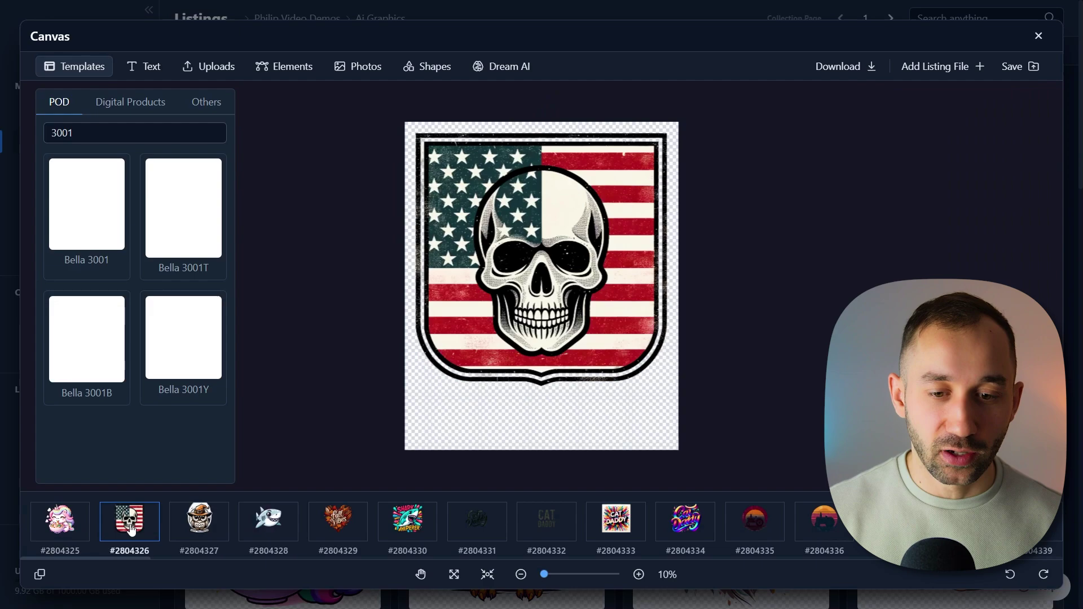
click(193, 526)
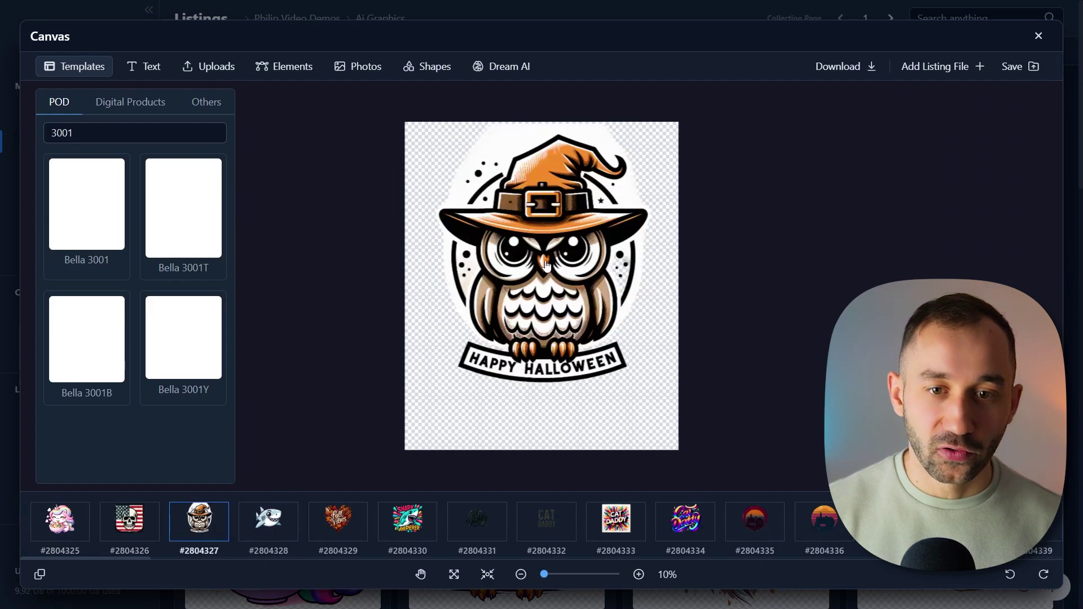
key(Right)
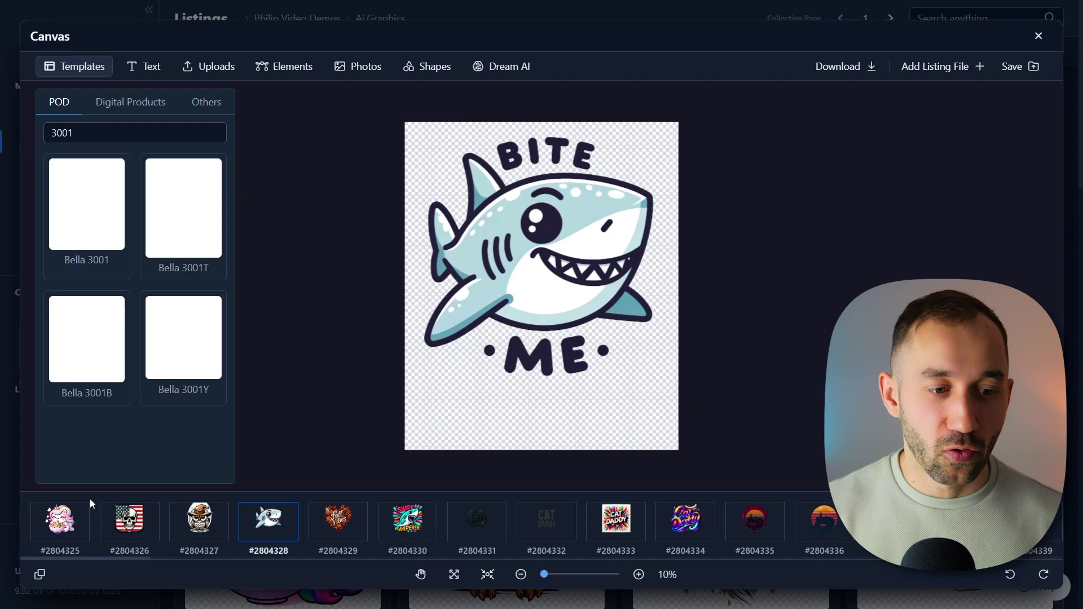
Save the resized designs as PNGs into each listing's Mockup 3 file slot
click(1013, 68)
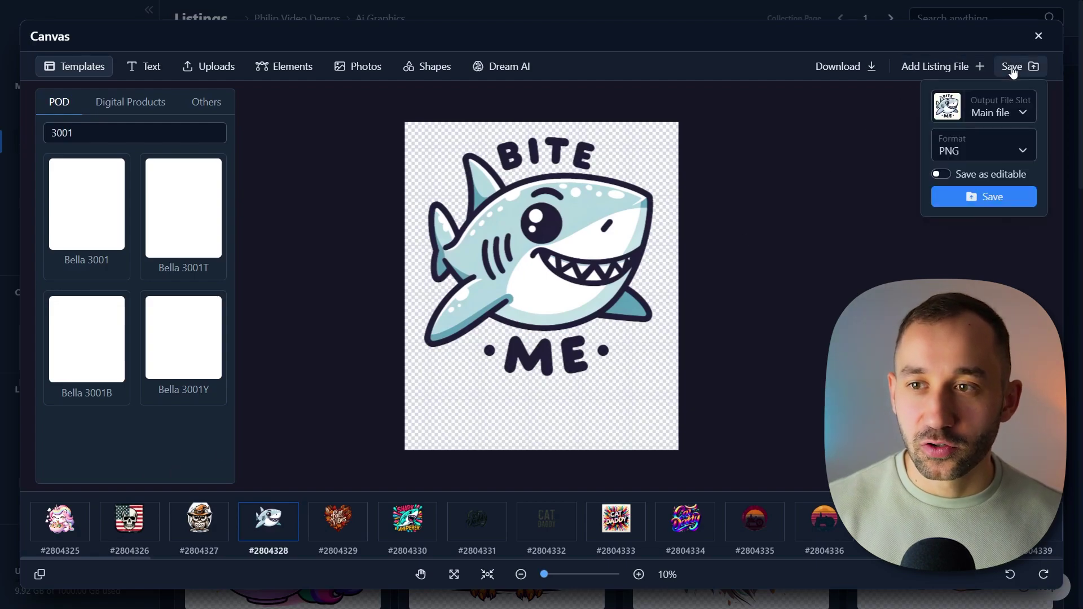
click(1007, 114)
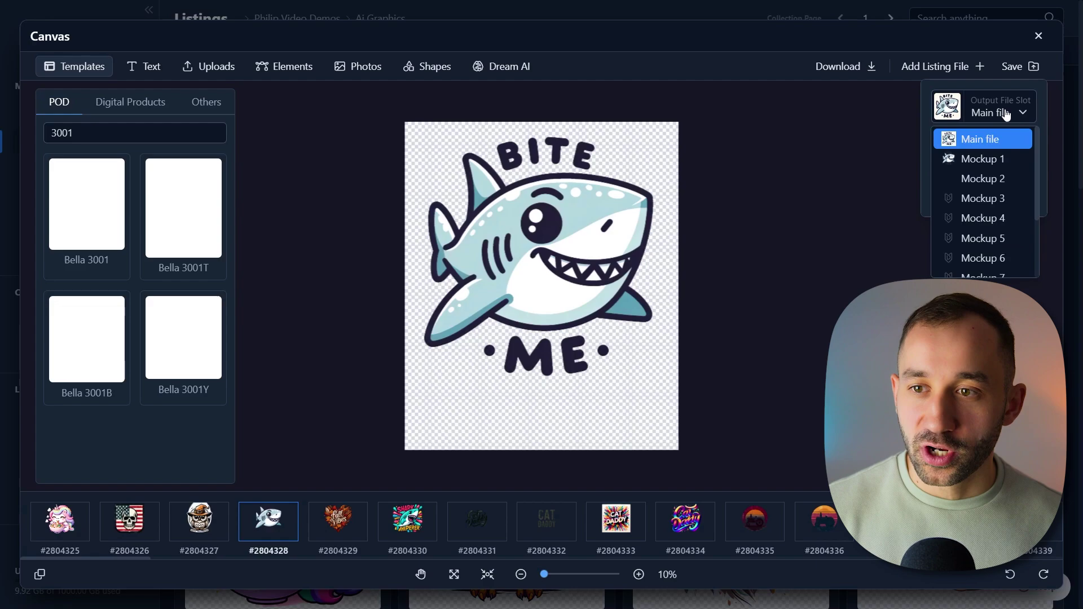
click(997, 199)
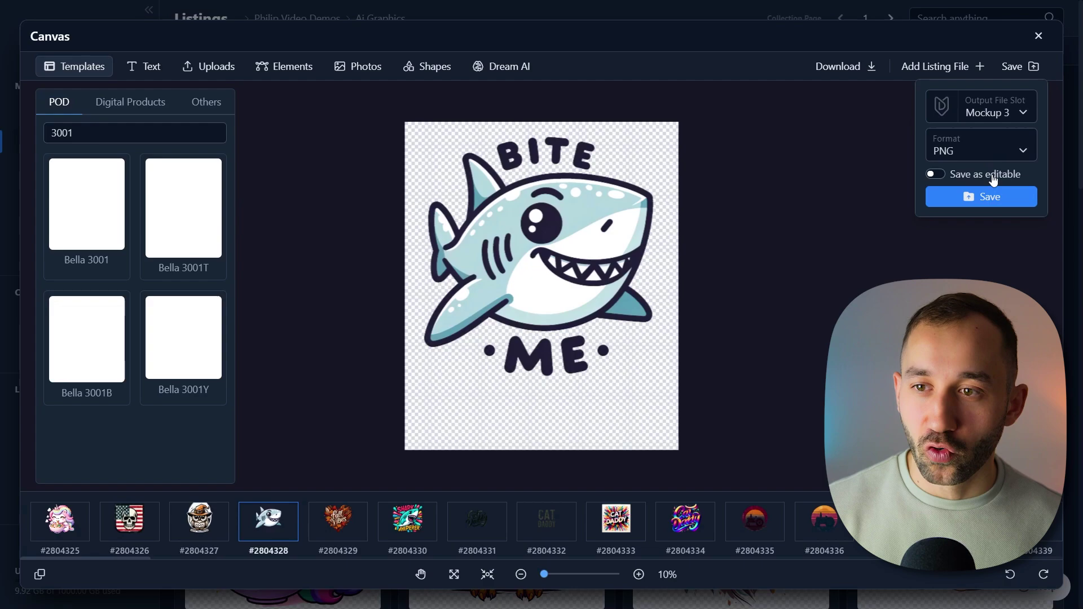
click(991, 198)
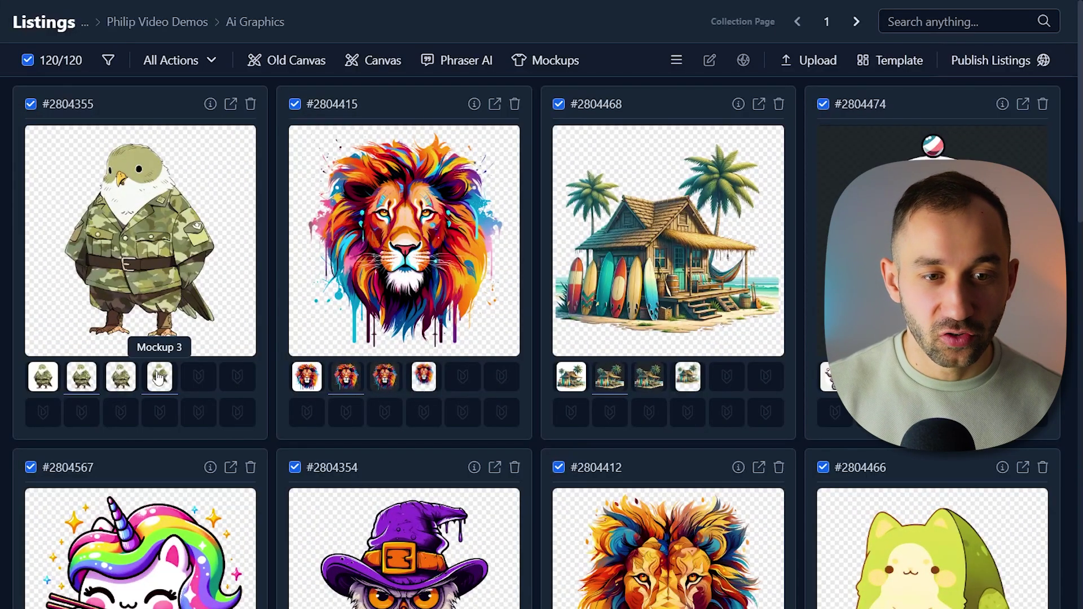
View listing #2804355's Mockup 3 image, then start a Download as ZIP for all listings
click(161, 378)
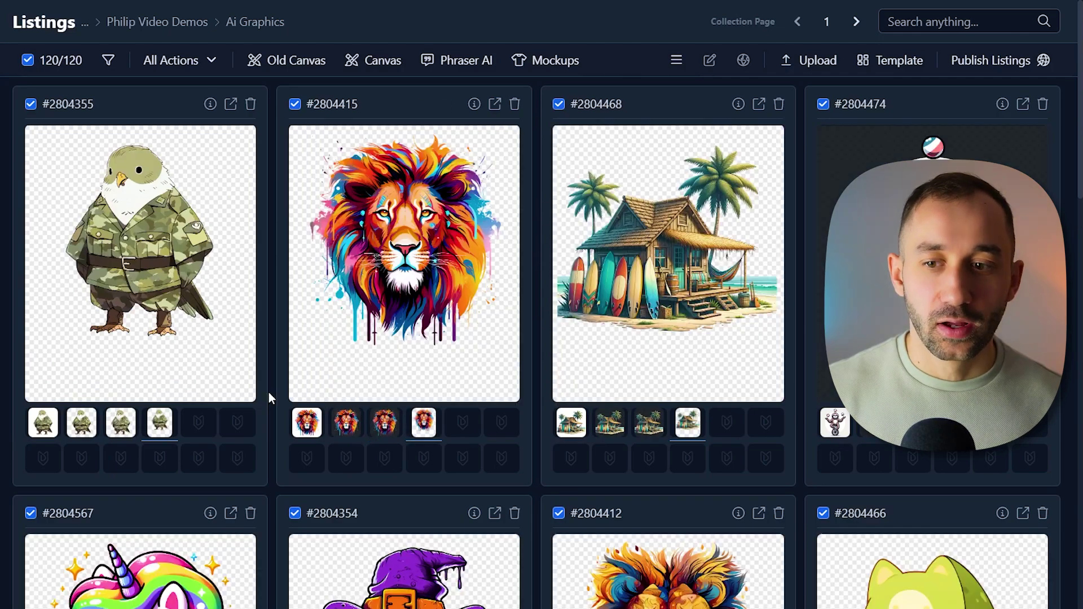
click(180, 70)
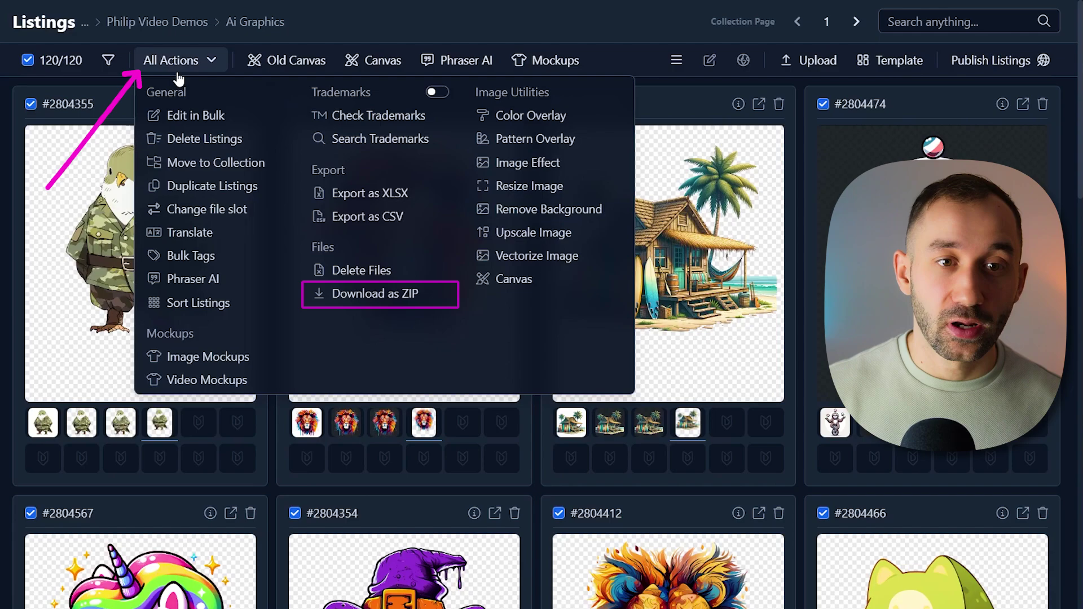
click(368, 293)
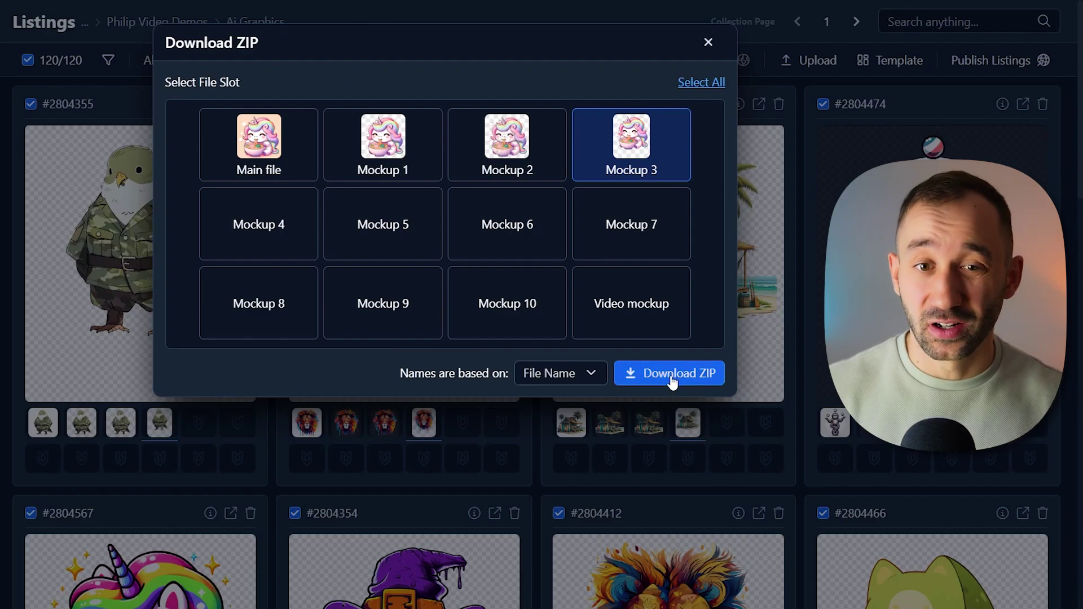
Close the Download ZIP dialog and switch Listings to list view with Title, Description and Tags fields
click(708, 43)
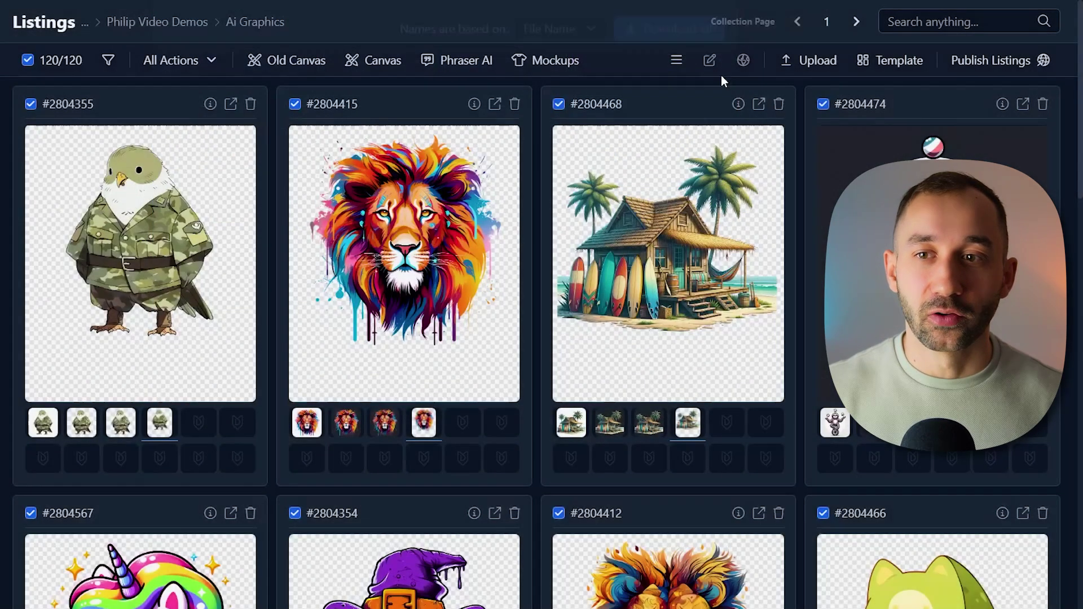
click(676, 61)
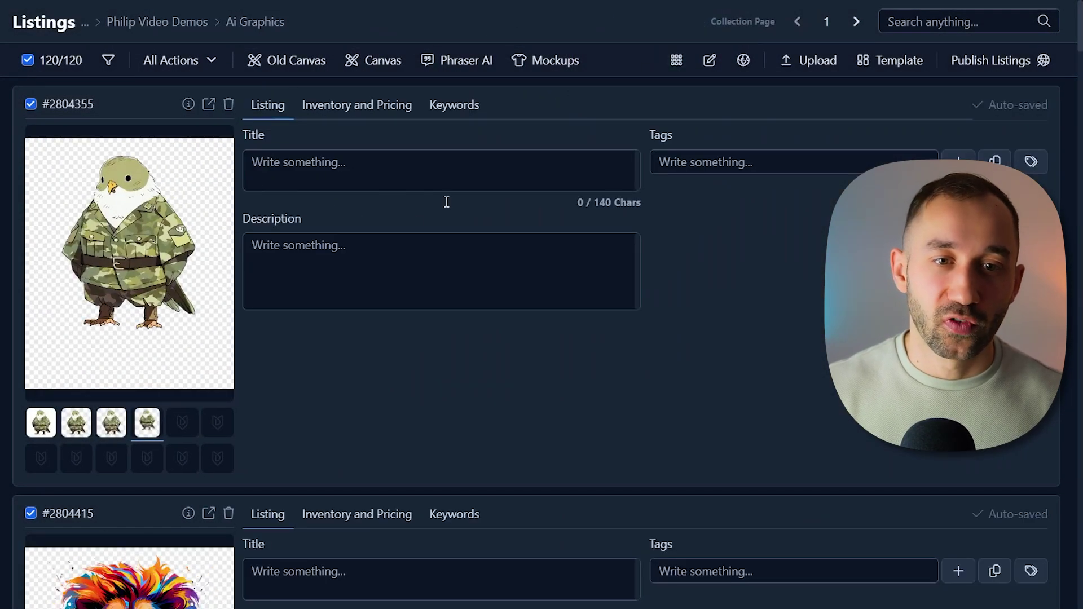
scroll(704, 186, down, 1)
scroll(728, 314, up, 1)
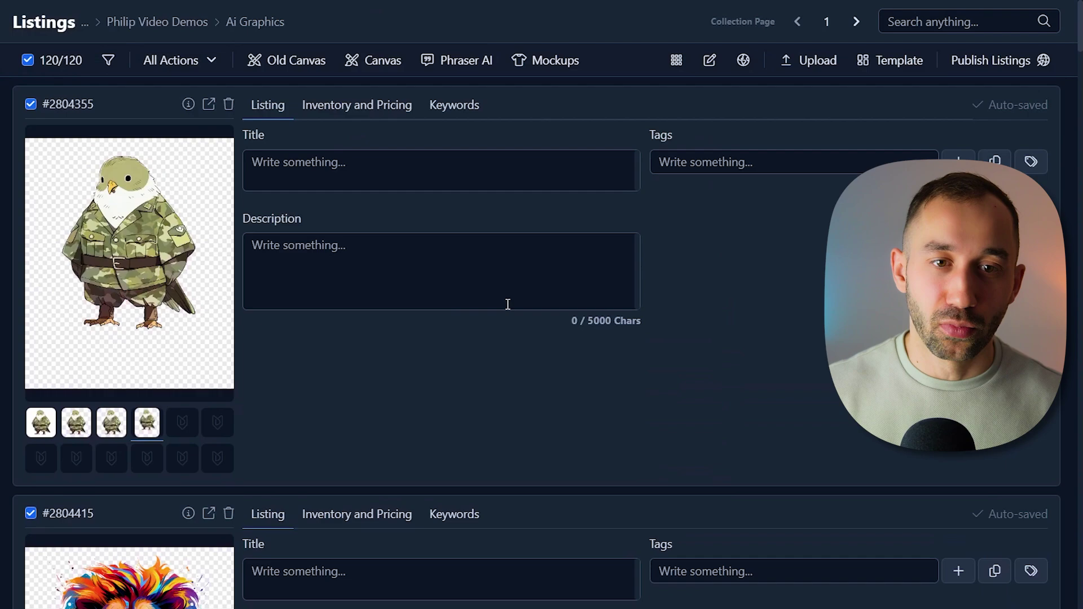